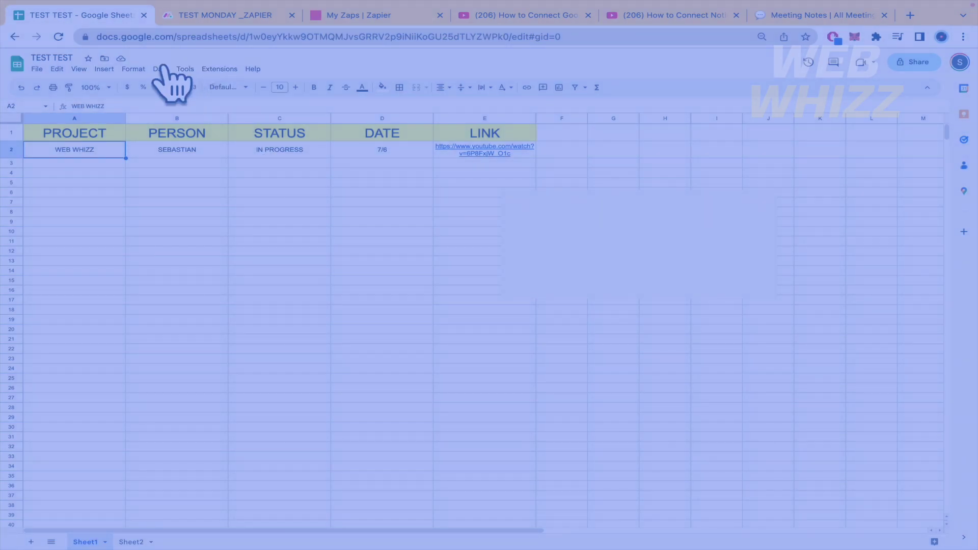
Compare the TEST TEST spreadsheet, monday.com board and Zapier Zaps page tabs.
{"action": "left_click", "coordinate": [227, 16]}
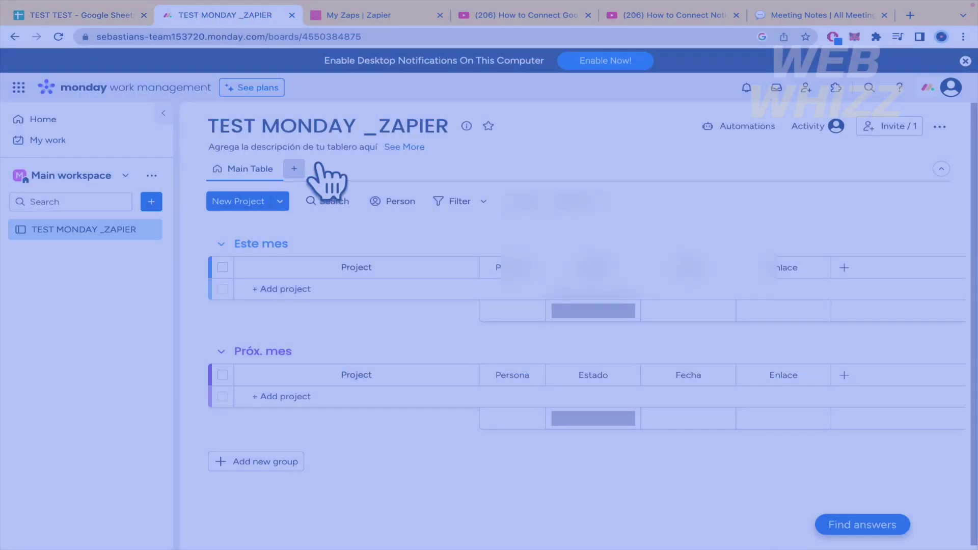
{"action": "left_click", "coordinate": [358, 15]}
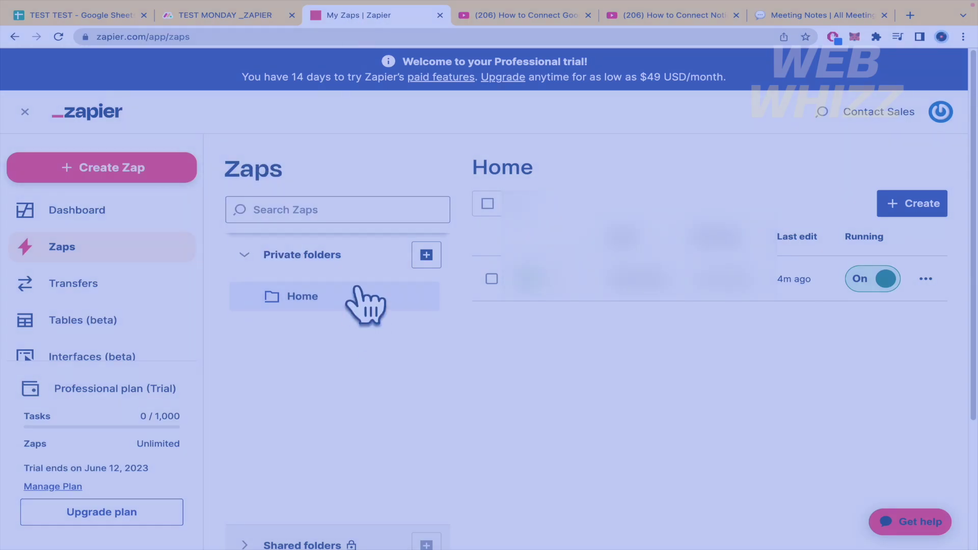
{"action": "left_click", "coordinate": [88, 17]}
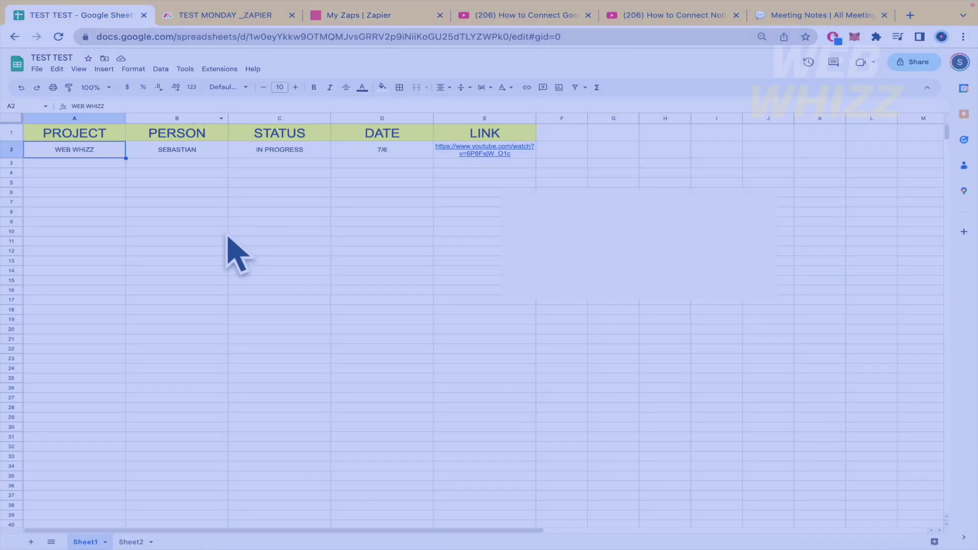
{"action": "left_click", "coordinate": [212, 16]}
{"action": "left_click", "coordinate": [109, 16]}
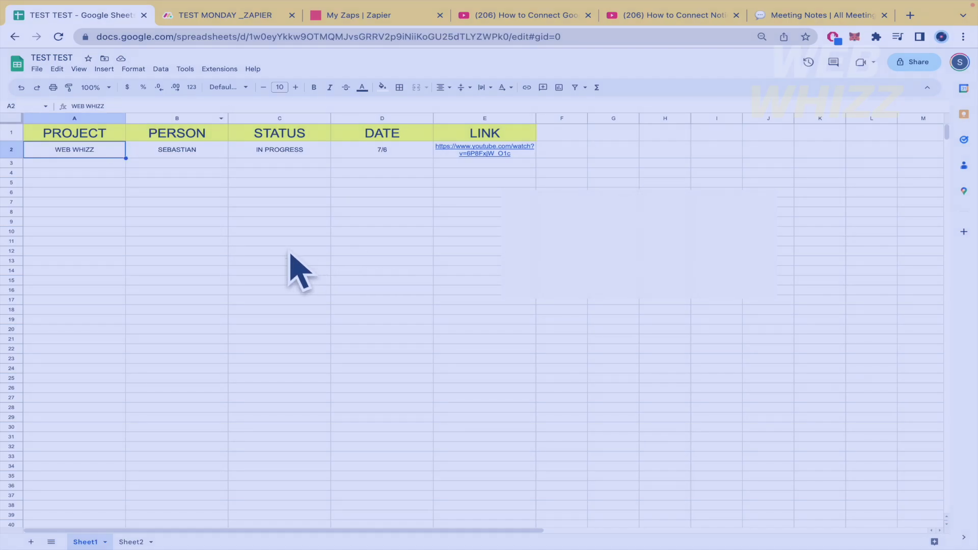
{"action": "left_click", "coordinate": [210, 16]}
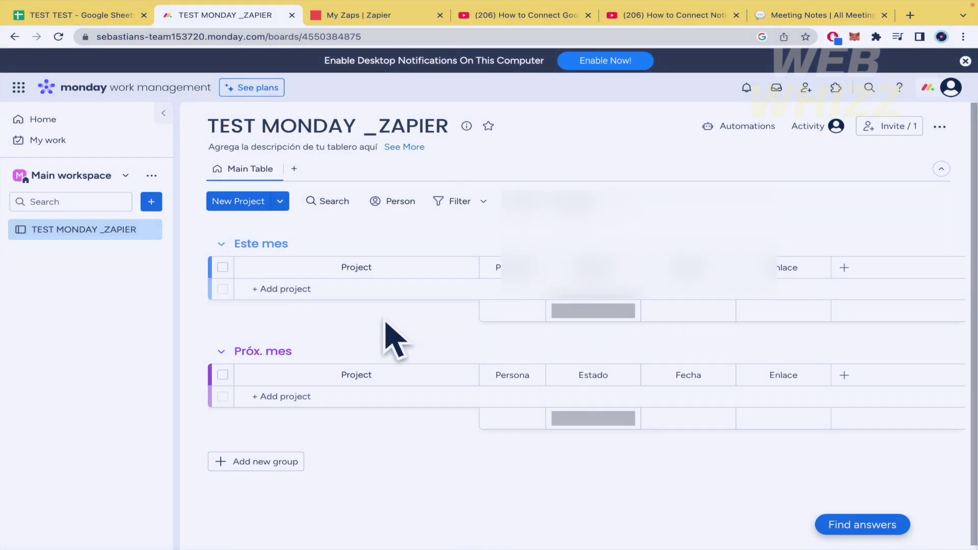
Confirm both TEST MONDAY _ZAPIER board groups are empty, ending on Zapier's Zaps page.
{"action": "left_click", "coordinate": [352, 17]}
{"action": "left_click", "coordinate": [61, 6]}
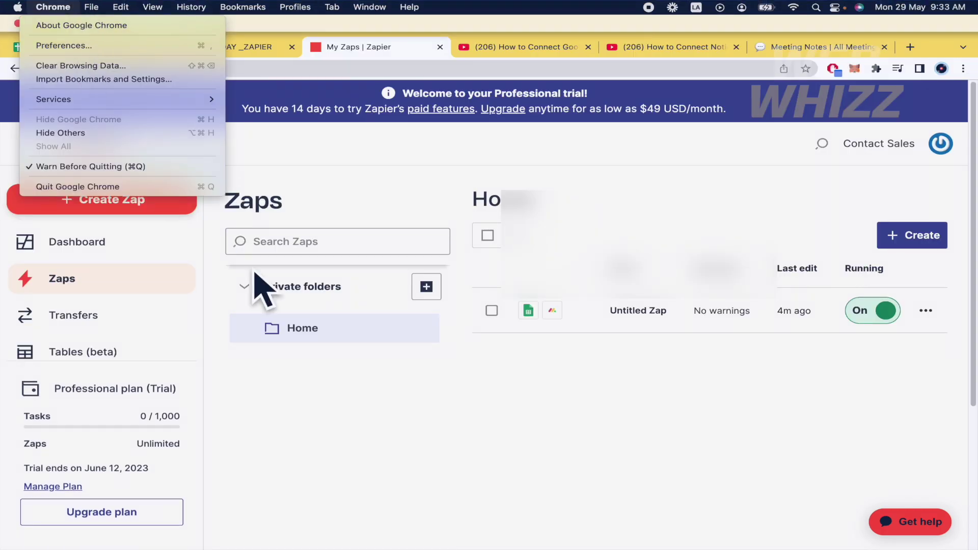
{"action": "left_click", "coordinate": [316, 408]}
{"action": "left_click", "coordinate": [82, 15]}
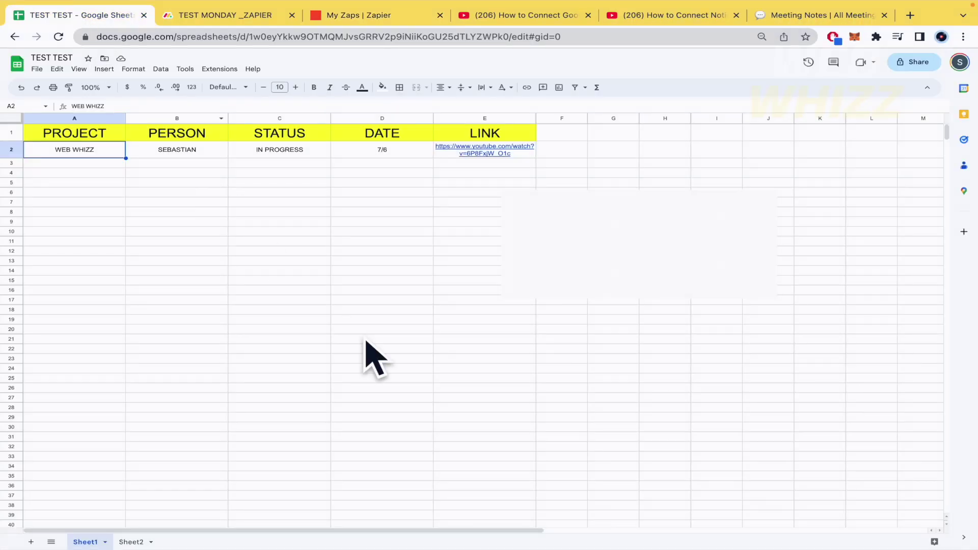
{"action": "left_click", "coordinate": [219, 18]}
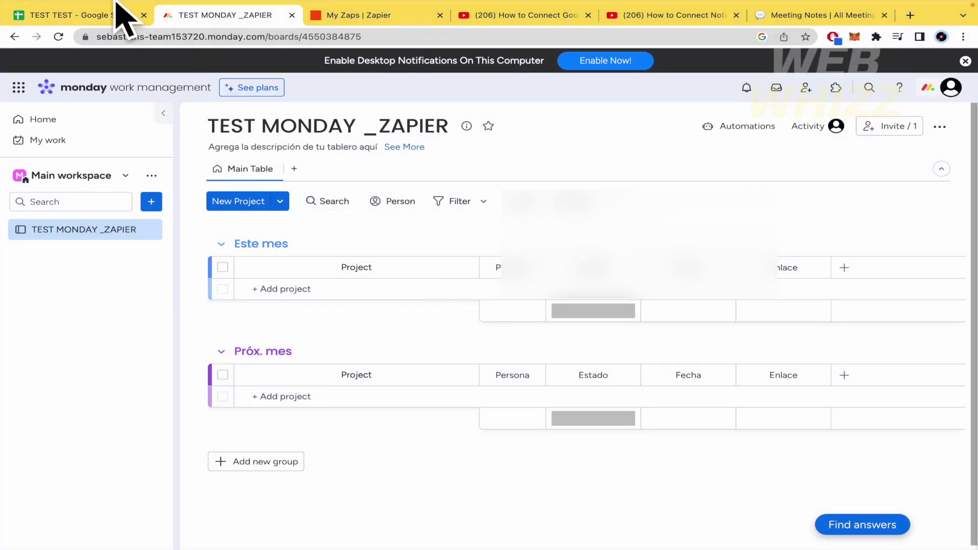
{"action": "left_click", "coordinate": [106, 16]}
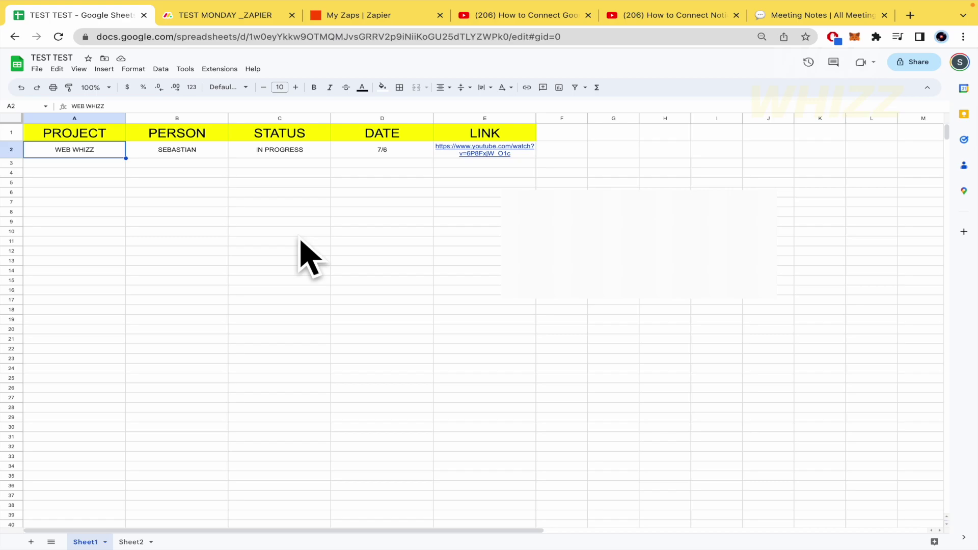
{"action": "left_click", "coordinate": [239, 21]}
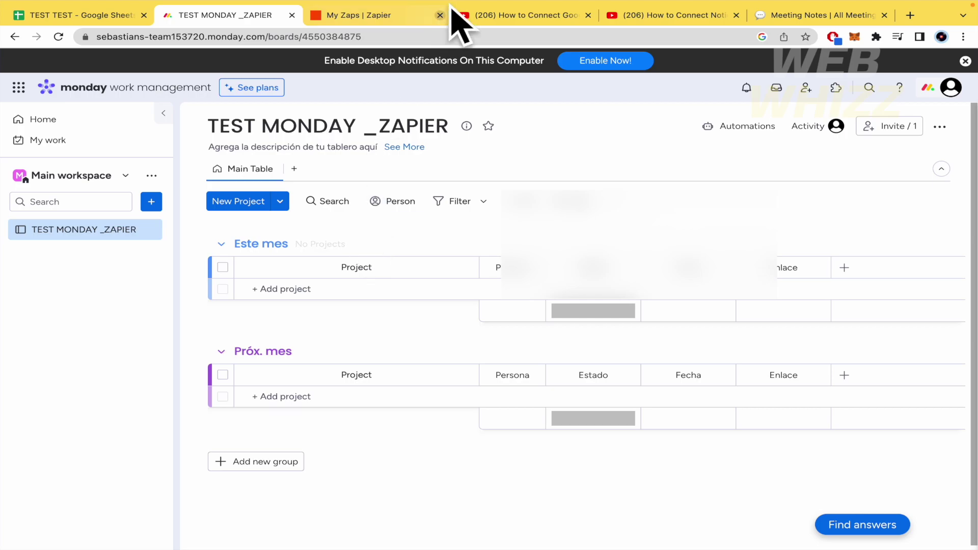
{"action": "left_click", "coordinate": [357, 16]}
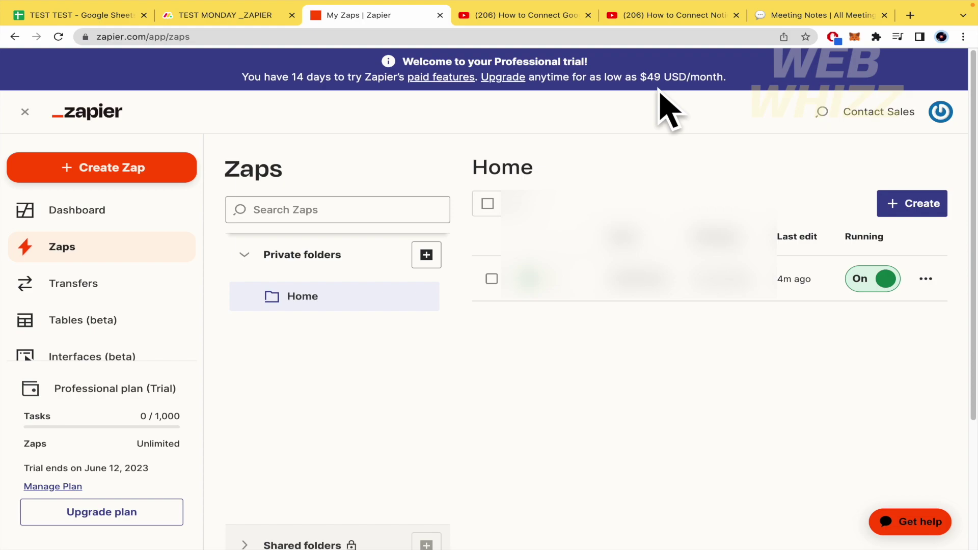
Open the Pro (2,000 Tasks) upgrade checkout and review its order summary.
{"action": "left_click", "coordinate": [494, 81]}
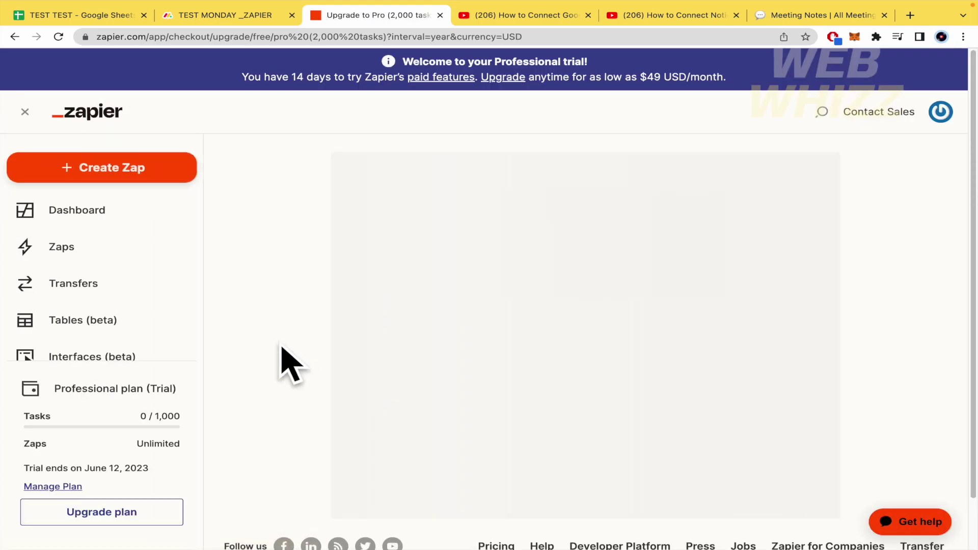
{"action": "scroll", "coordinate": [281, 347], "scroll_direction": "down", "scroll_amount": 1}
{"action": "scroll", "coordinate": [288, 364], "scroll_direction": "down", "scroll_amount": 5}
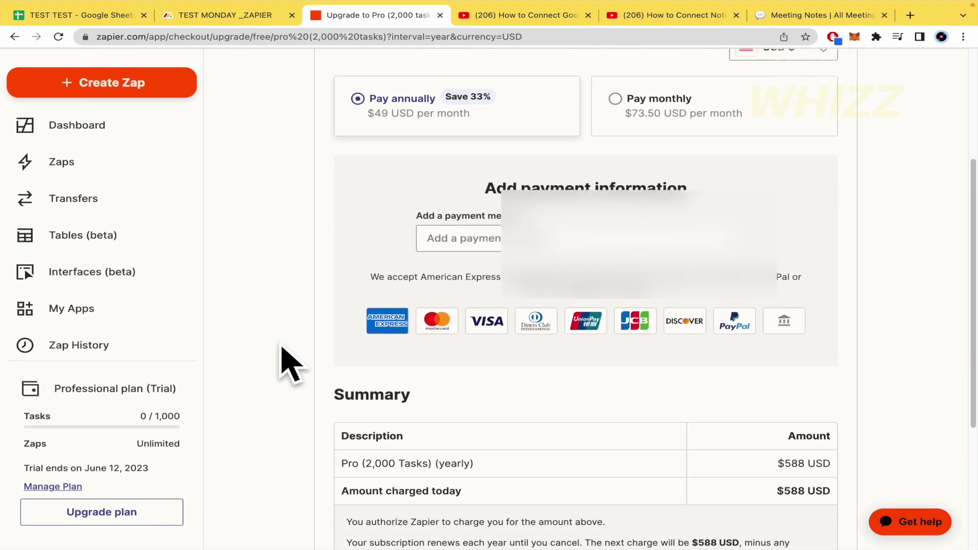
{"action": "scroll", "coordinate": [289, 362], "scroll_direction": "up", "scroll_amount": 7}
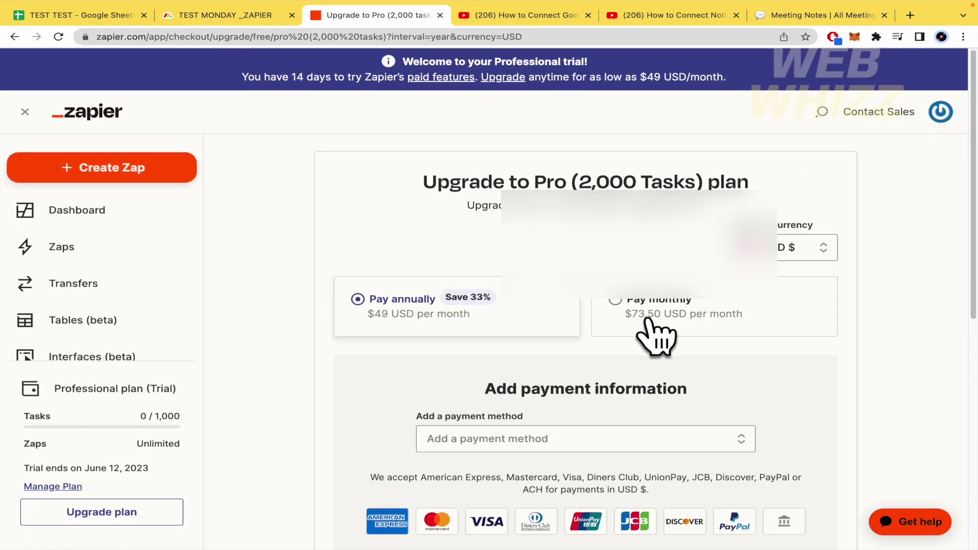
Compare monthly and annual billing prices, leaving annual billing at $588 USD selected.
{"action": "left_click", "coordinate": [632, 306]}
{"action": "scroll", "coordinate": [807, 429], "scroll_direction": "down", "scroll_amount": 8}
{"action": "scroll", "coordinate": [816, 443], "scroll_direction": "up", "scroll_amount": 8}
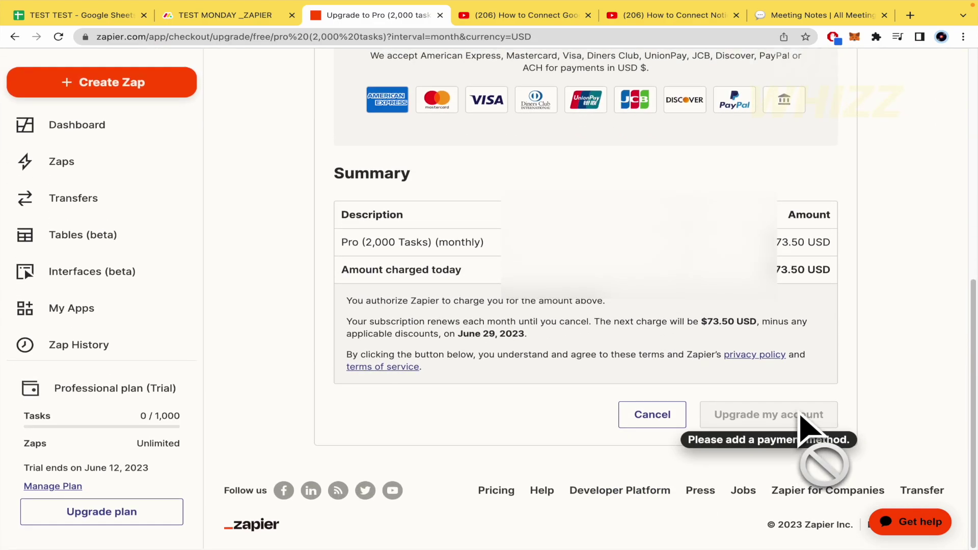
{"action": "left_click", "coordinate": [385, 253]}
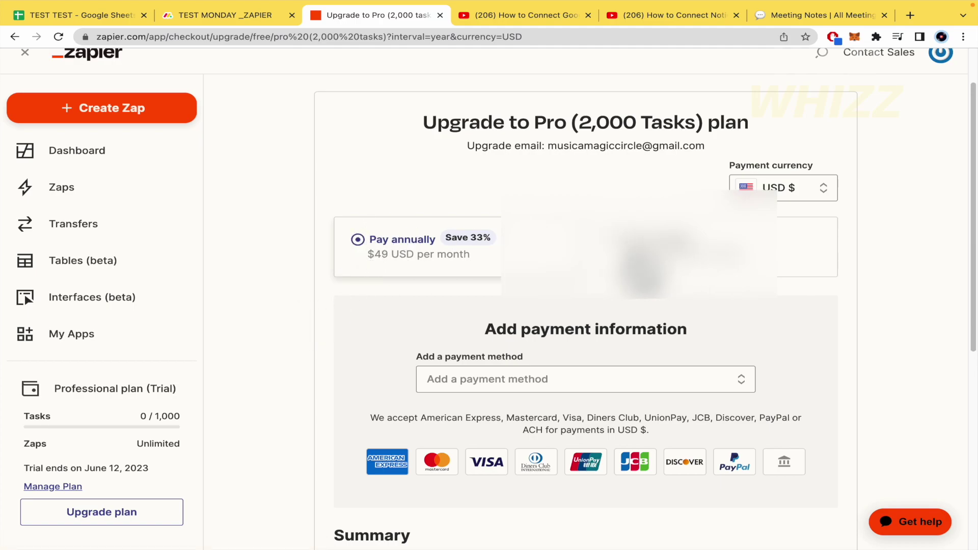
{"action": "left_click", "coordinate": [647, 272]}
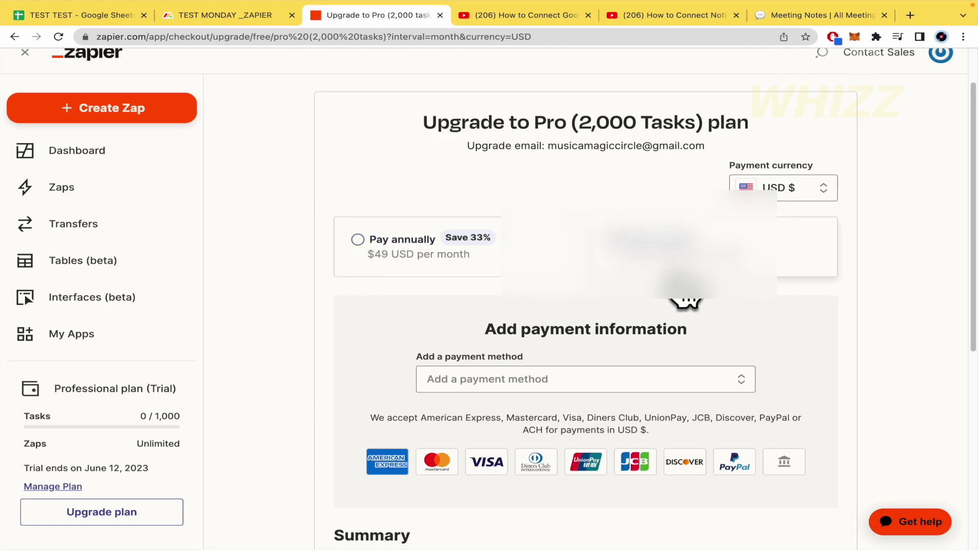
{"action": "scroll", "coordinate": [906, 328], "scroll_direction": "down", "scroll_amount": 6}
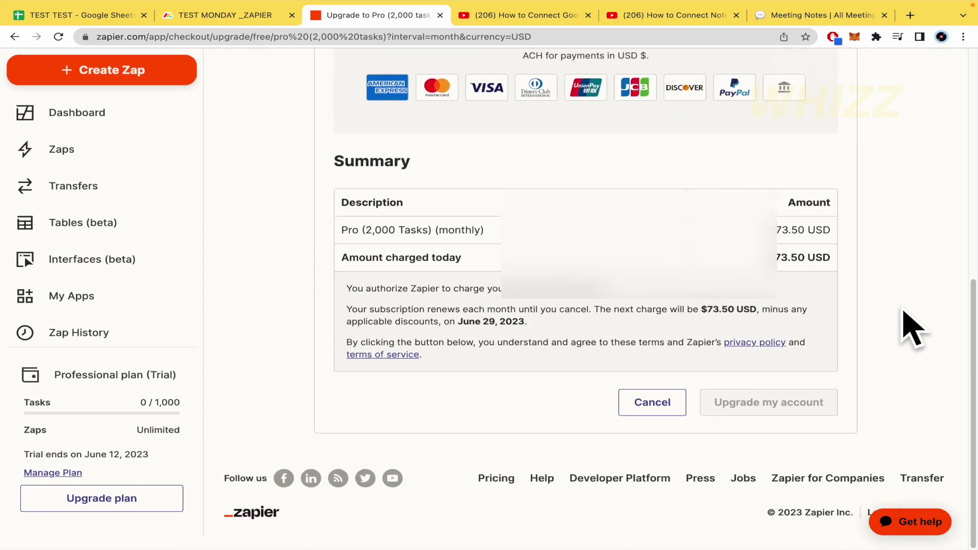
{"action": "scroll", "coordinate": [520, 306], "scroll_direction": "up", "scroll_amount": 6}
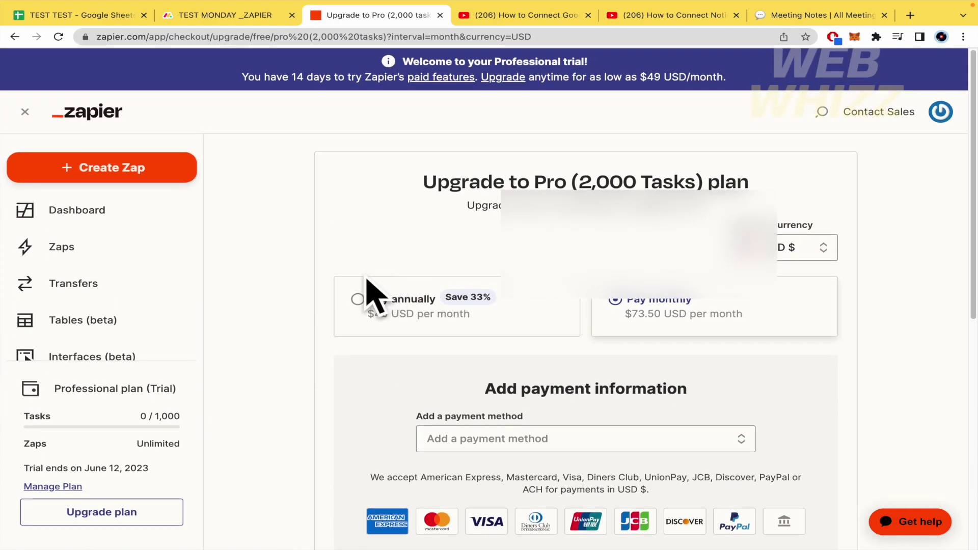
{"action": "left_click", "coordinate": [358, 299]}
{"action": "scroll", "coordinate": [299, 350], "scroll_direction": "down", "scroll_amount": 5}
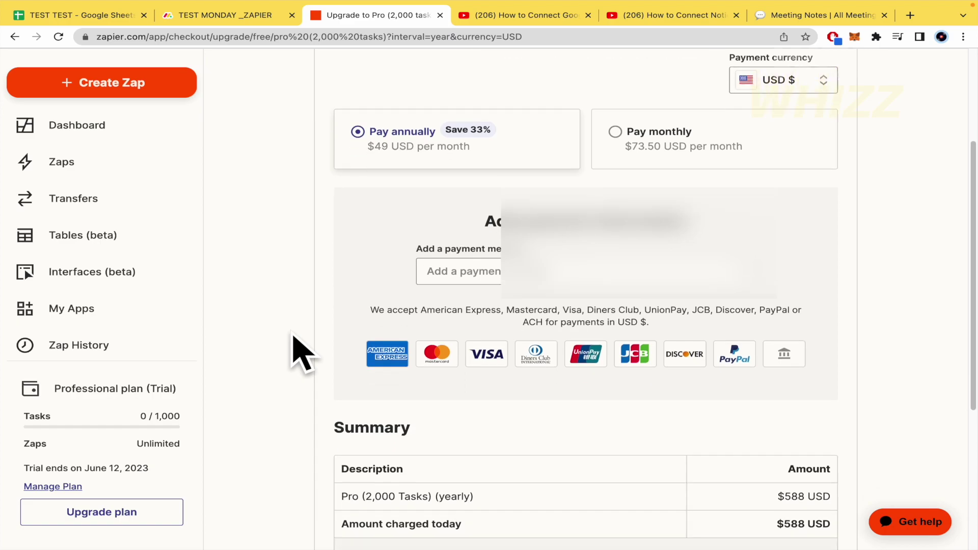
{"action": "scroll", "coordinate": [300, 352], "scroll_direction": "up", "scroll_amount": 1}
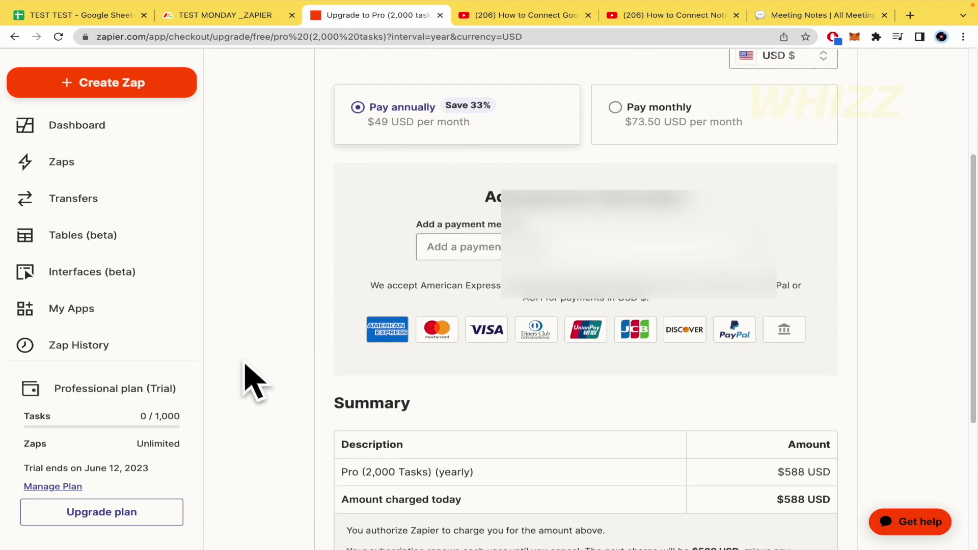
{"action": "scroll", "coordinate": [251, 382], "scroll_direction": "down", "scroll_amount": 2}
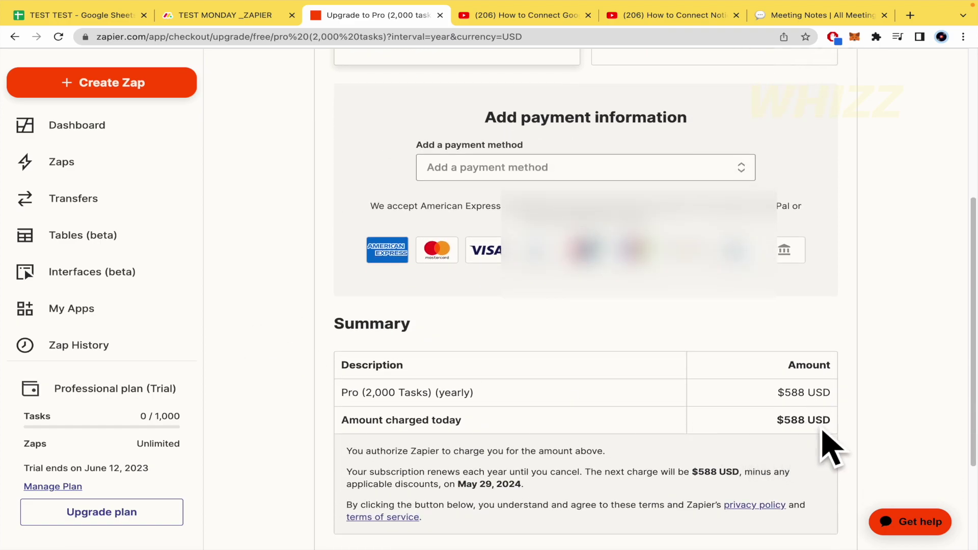
{"action": "scroll", "coordinate": [861, 458], "scroll_direction": "up", "scroll_amount": 5}
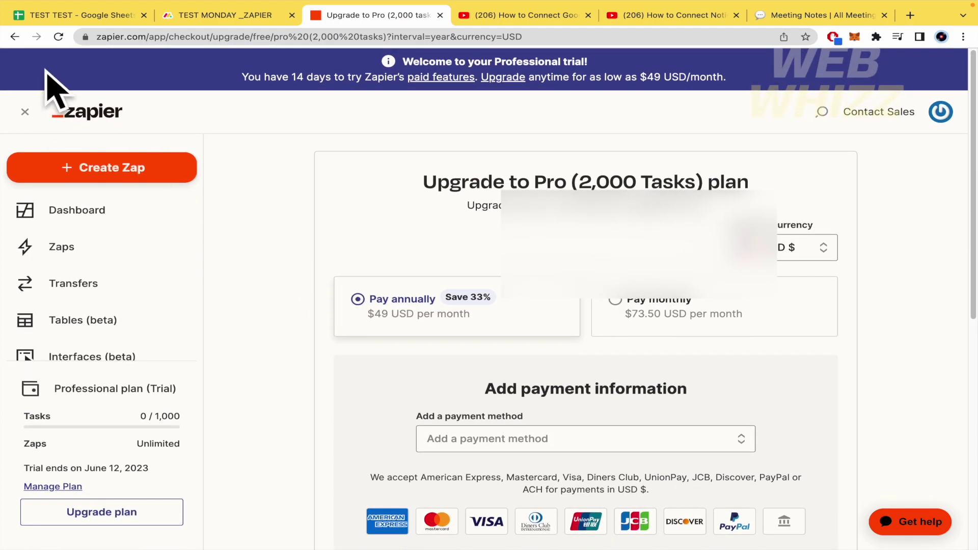
Leave the upgrade checkout for the Zapier dashboard and start a new Untitled Zap.
{"action": "left_click", "coordinate": [119, 24]}
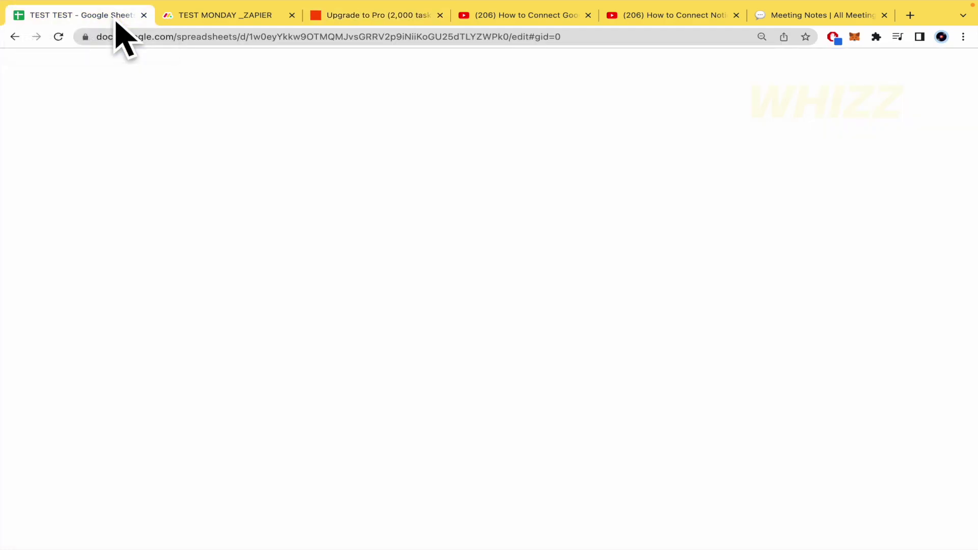
{"action": "left_click", "coordinate": [226, 16]}
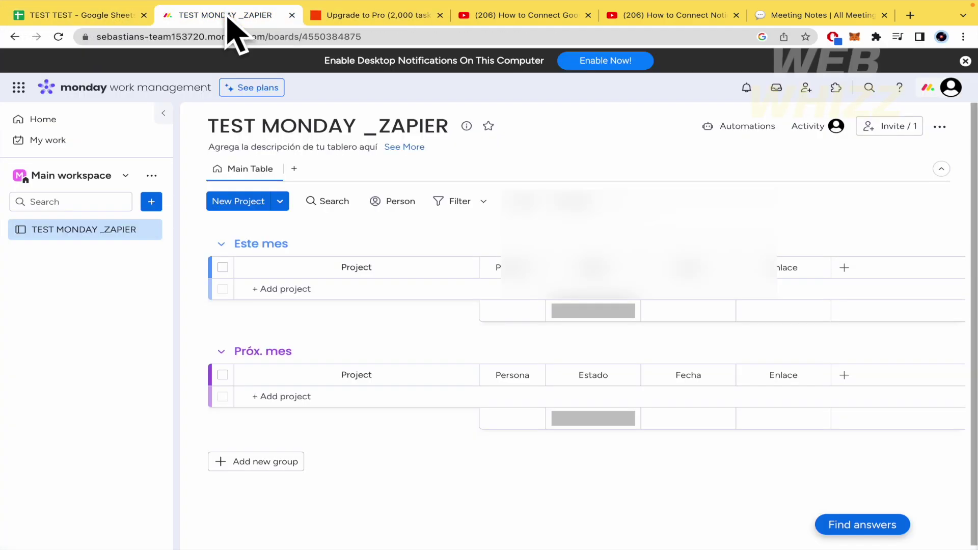
{"action": "left_click", "coordinate": [382, 17]}
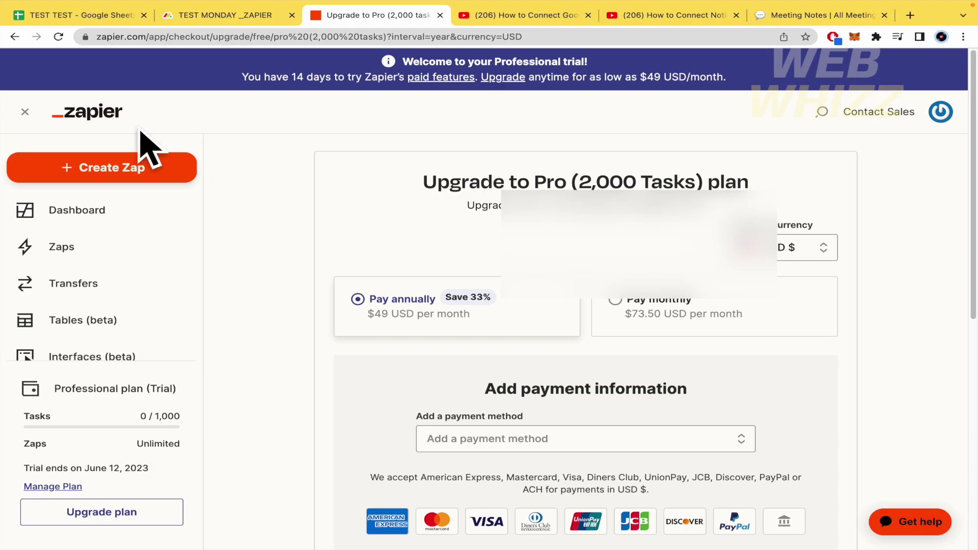
{"action": "left_click", "coordinate": [129, 162]}
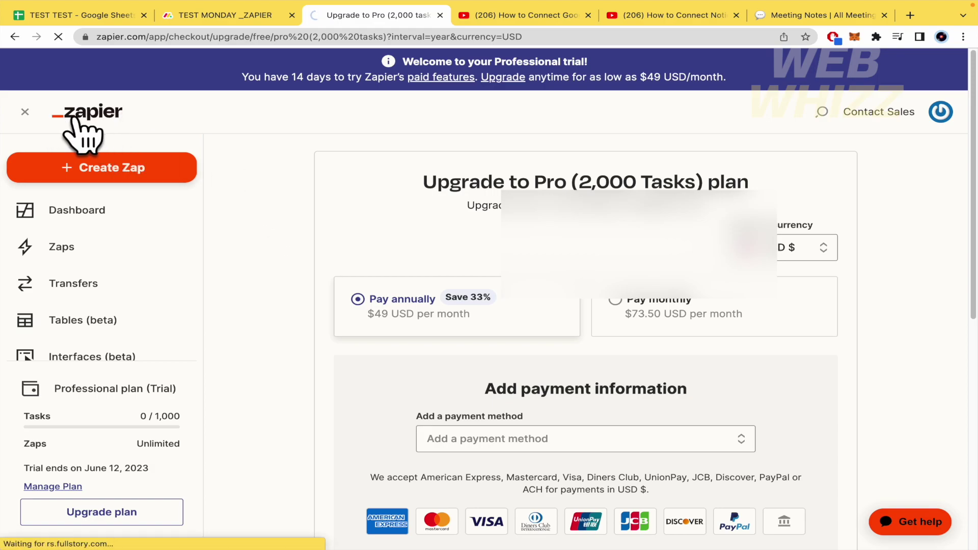
{"action": "left_click", "coordinate": [193, 200]}
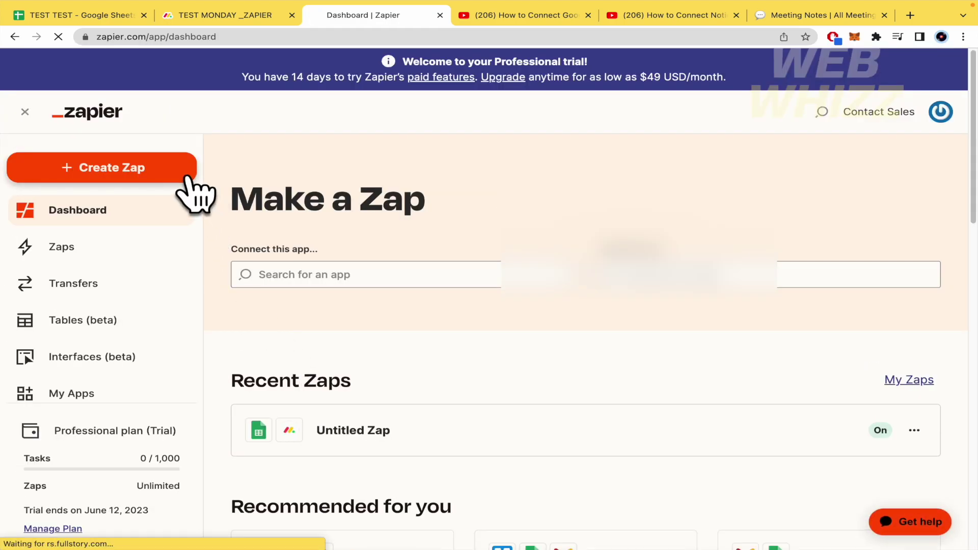
{"action": "left_click", "coordinate": [186, 178]}
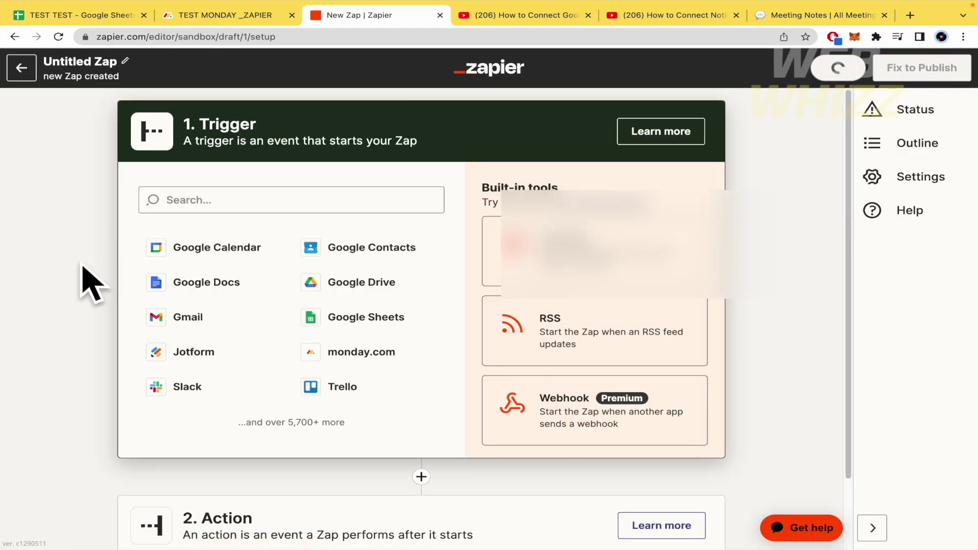
Search the apps for 'google' and set Google Sheets as the trigger app.
{"action": "scroll", "coordinate": [91, 283], "scroll_direction": "down", "scroll_amount": 2}
{"action": "scroll", "coordinate": [92, 283], "scroll_direction": "up", "scroll_amount": 2}
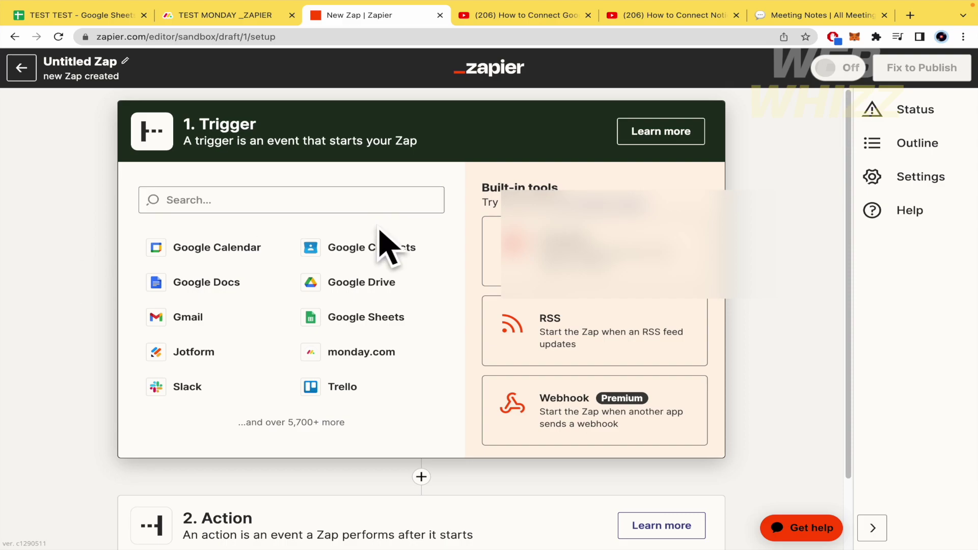
{"action": "left_click", "coordinate": [381, 209]}
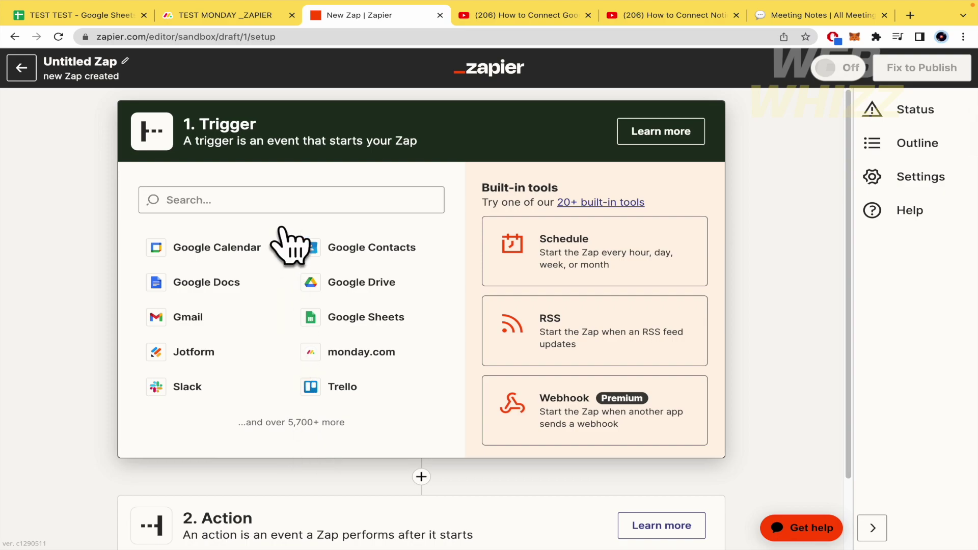
{"action": "left_click", "coordinate": [294, 200]}
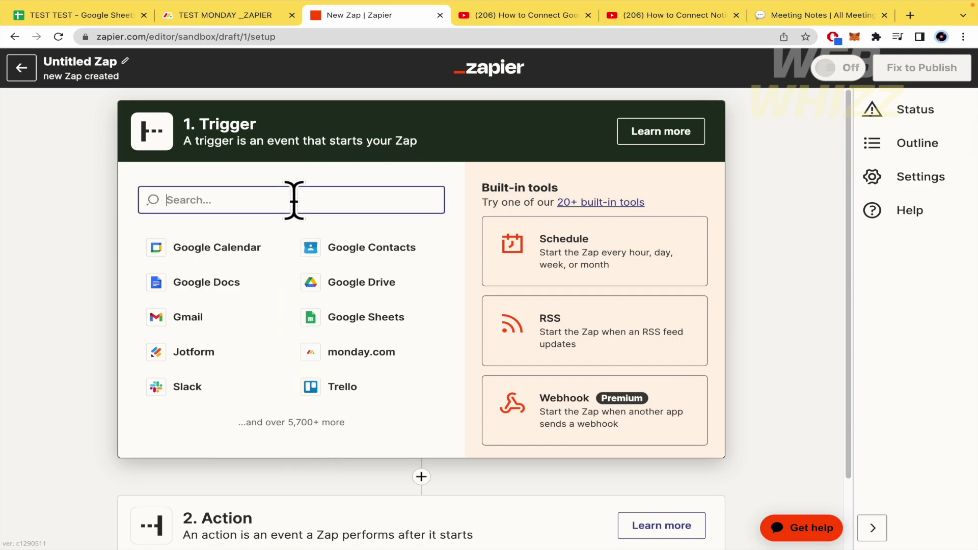
{"action": "type", "text": "google"}
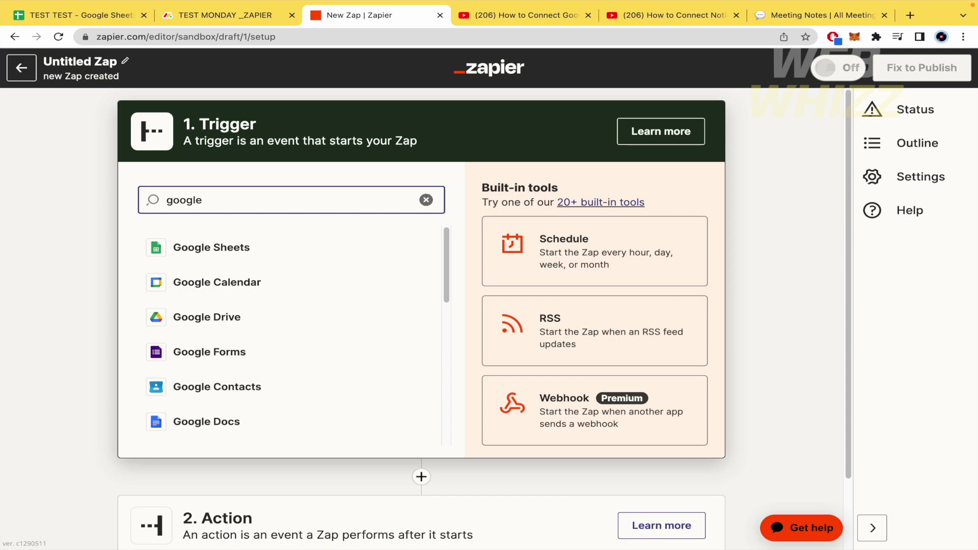
{"action": "left_click", "coordinate": [305, 253]}
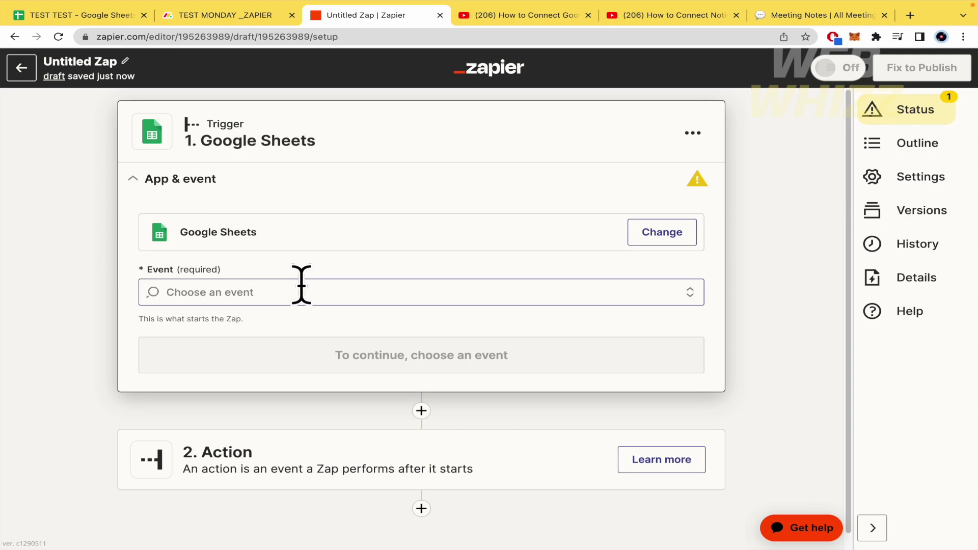
Show the Google Sheets trigger event options in the Zap editor.
{"action": "left_click", "coordinate": [301, 285]}
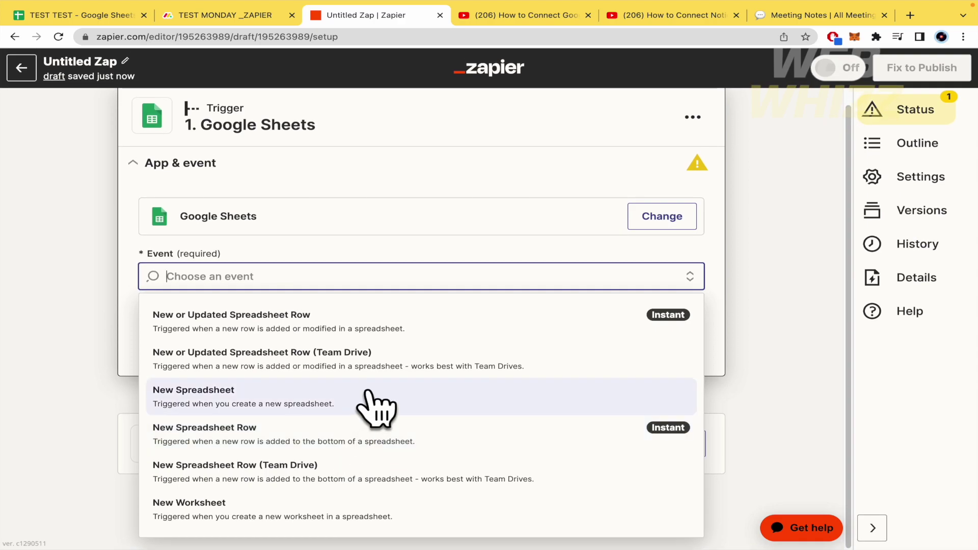
{"action": "left_click", "coordinate": [68, 15]}
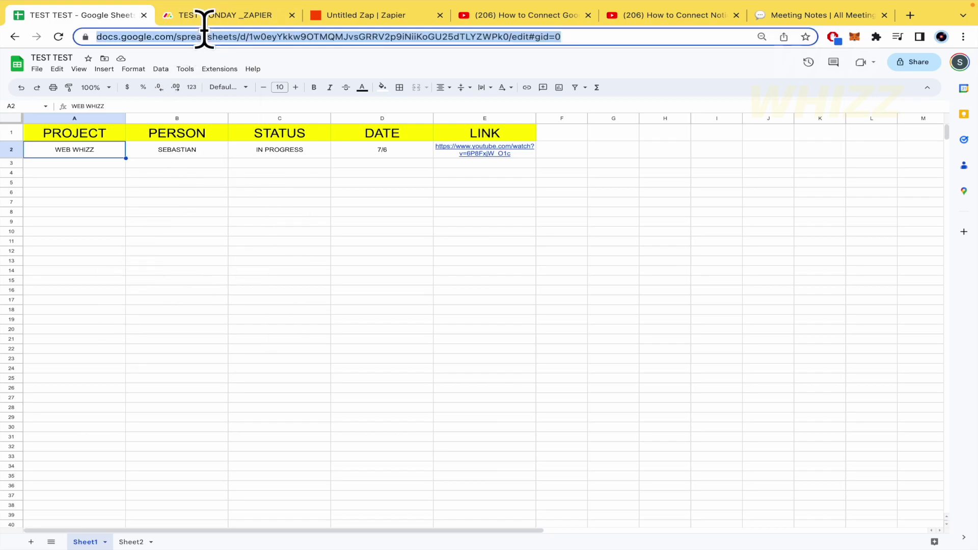
{"action": "left_click", "coordinate": [209, 15]}
{"action": "left_click", "coordinate": [340, 20]}
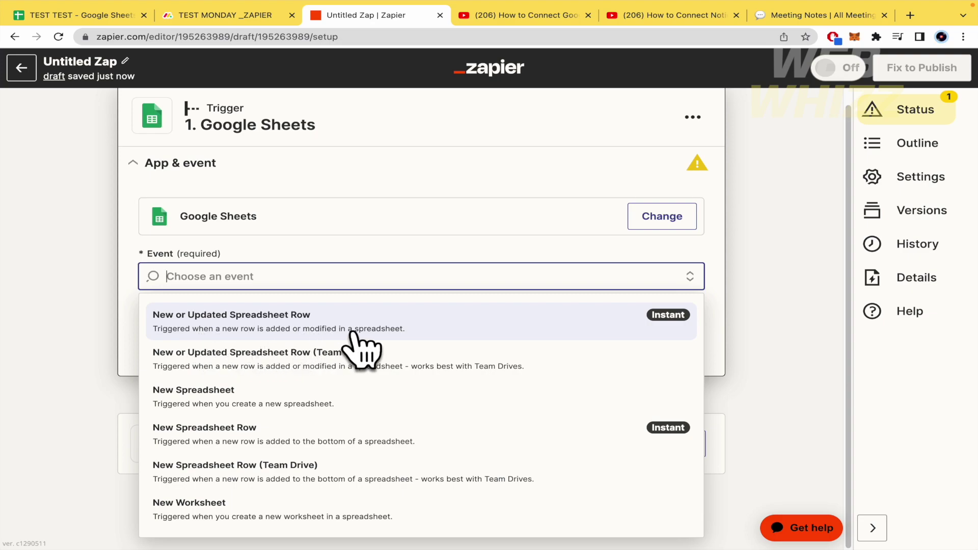
Review the WEB WHIZZ row's IN PROGRESS status in cell C2 of TEST TEST.
{"action": "left_click", "coordinate": [122, 18]}
{"action": "left_click", "coordinate": [275, 151]}
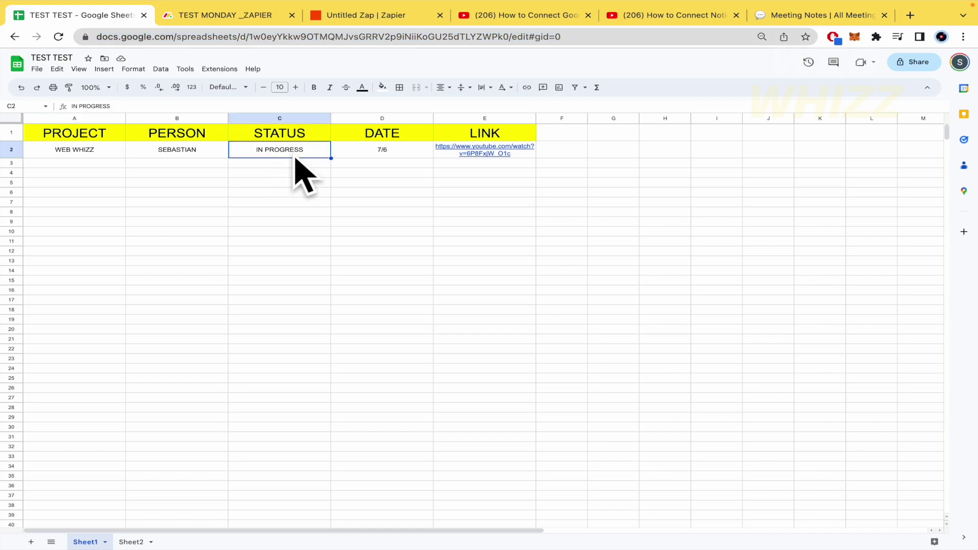
{"action": "left_click", "coordinate": [294, 174]}
{"action": "left_click", "coordinate": [113, 175]}
Look over the spreadsheet and TEST MONDAY _ZAPIER board, then return to the trigger events.
{"action": "left_click", "coordinate": [104, 232]}
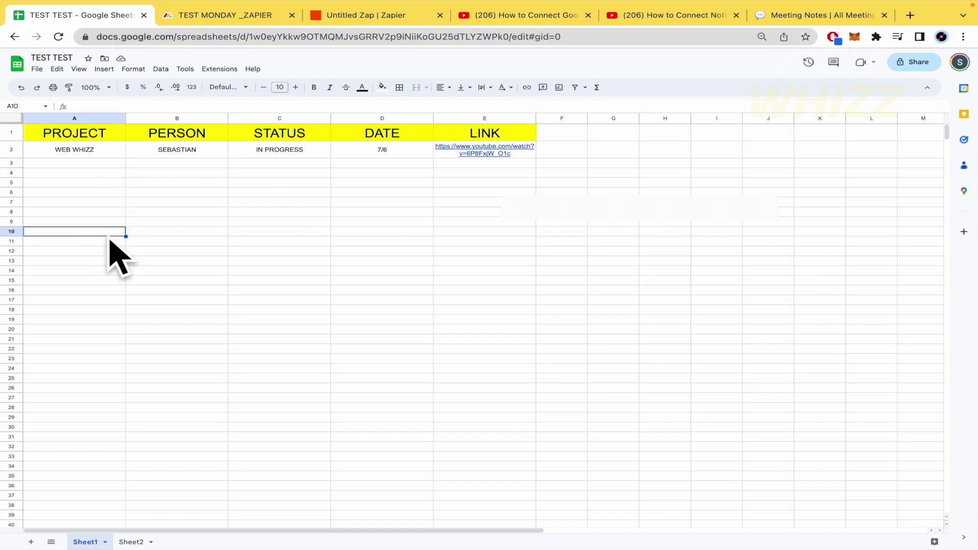
{"action": "left_click", "coordinate": [382, 241]}
{"action": "left_click", "coordinate": [363, 329]}
{"action": "left_click", "coordinate": [102, 309]}
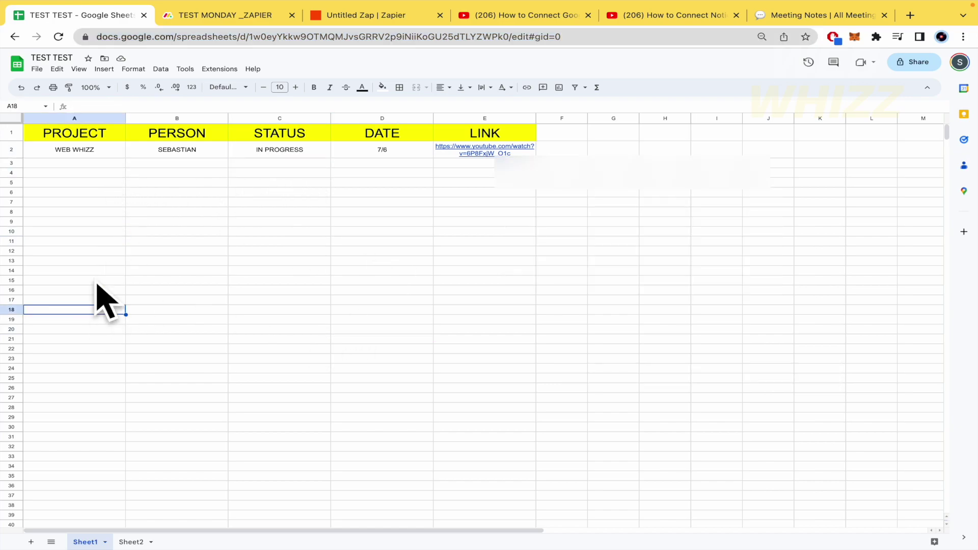
{"action": "left_click", "coordinate": [218, 14]}
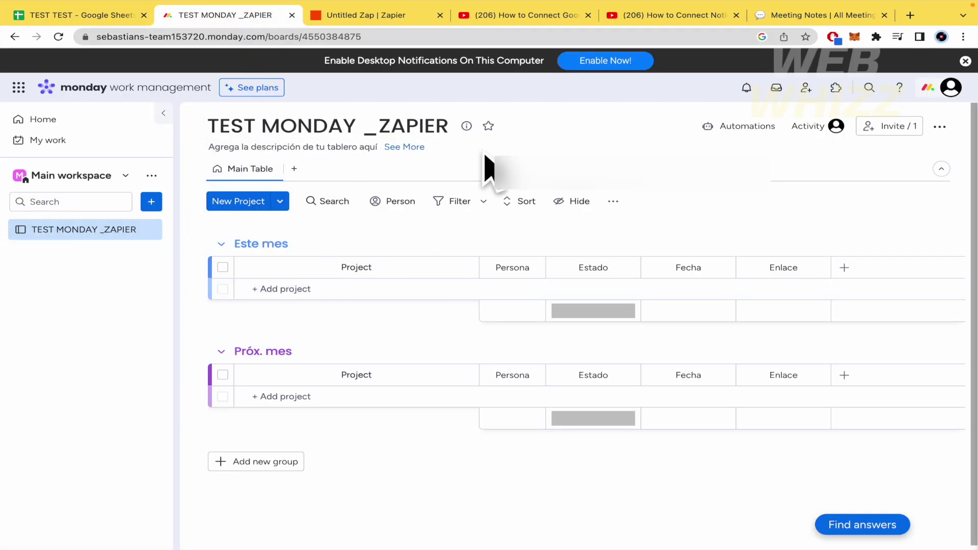
{"action": "left_click", "coordinate": [362, 18]}
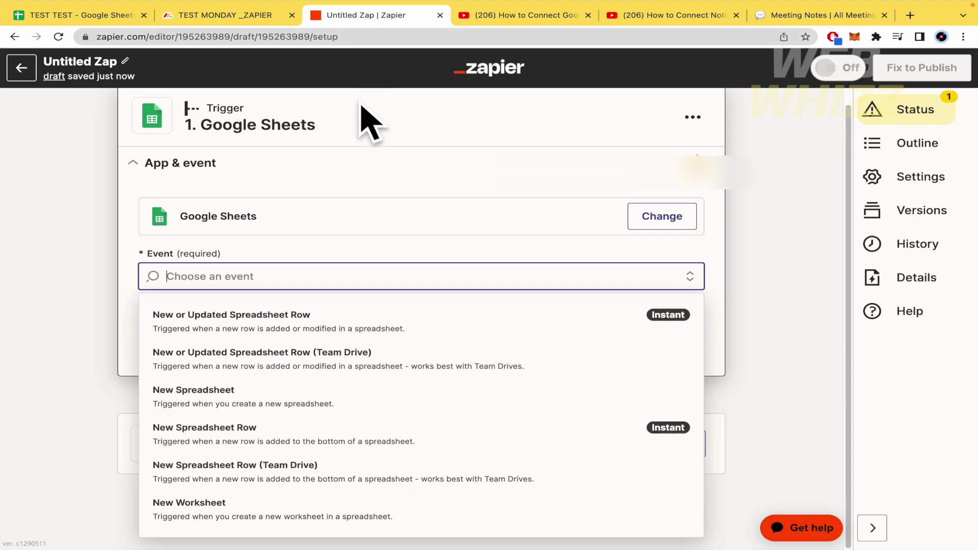
Choose New or Updated Spreadsheet Row and reconnect the Google account with Drive and Sheets access.
{"action": "left_click", "coordinate": [359, 347]}
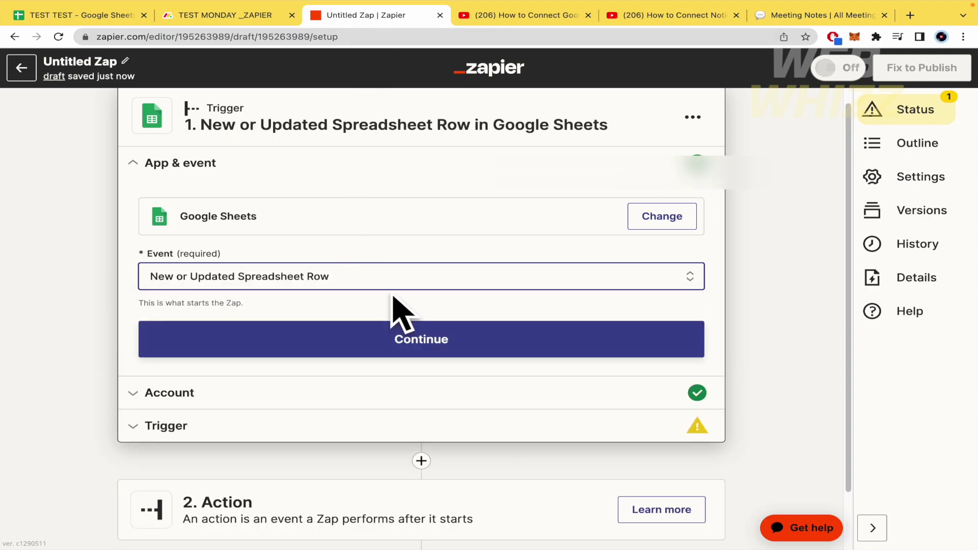
{"action": "left_click", "coordinate": [405, 343]}
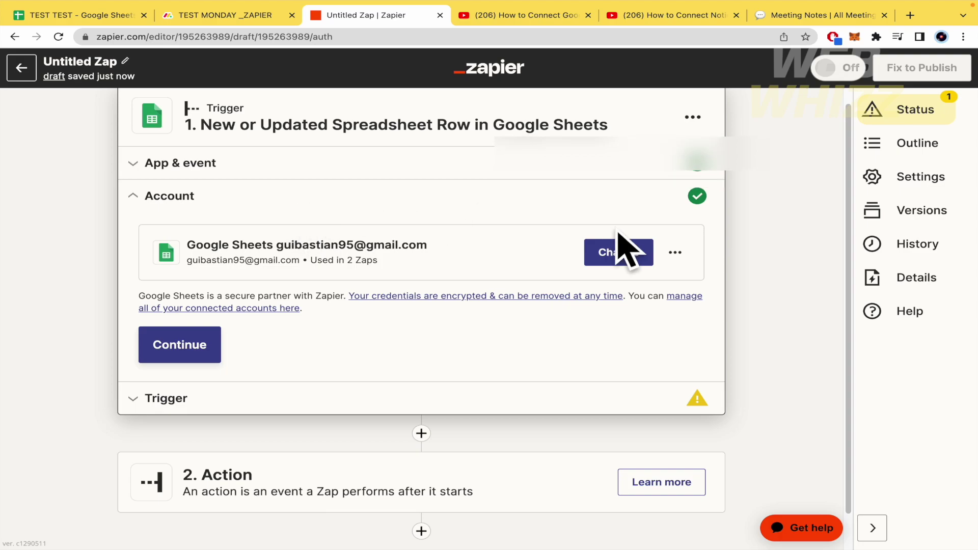
{"action": "left_click", "coordinate": [676, 253]}
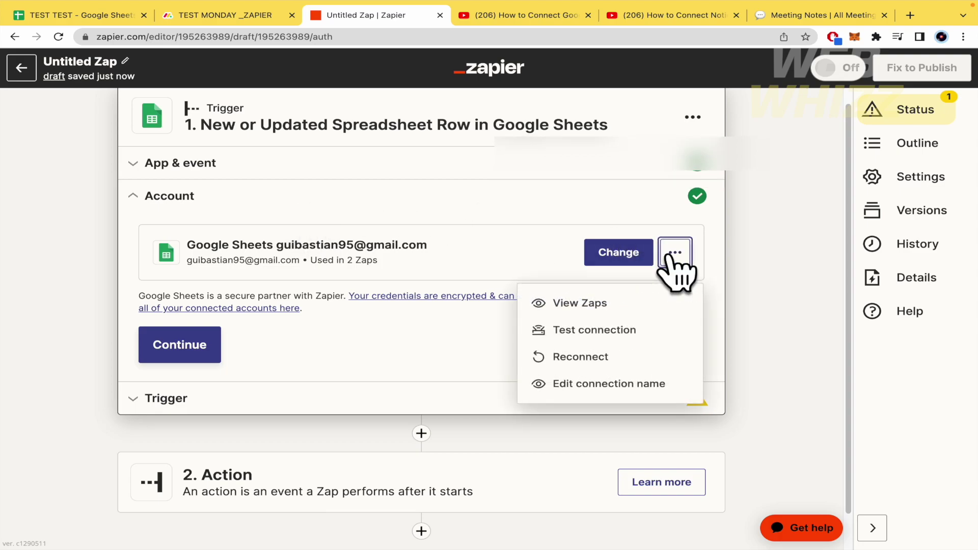
{"action": "left_click", "coordinate": [561, 356]}
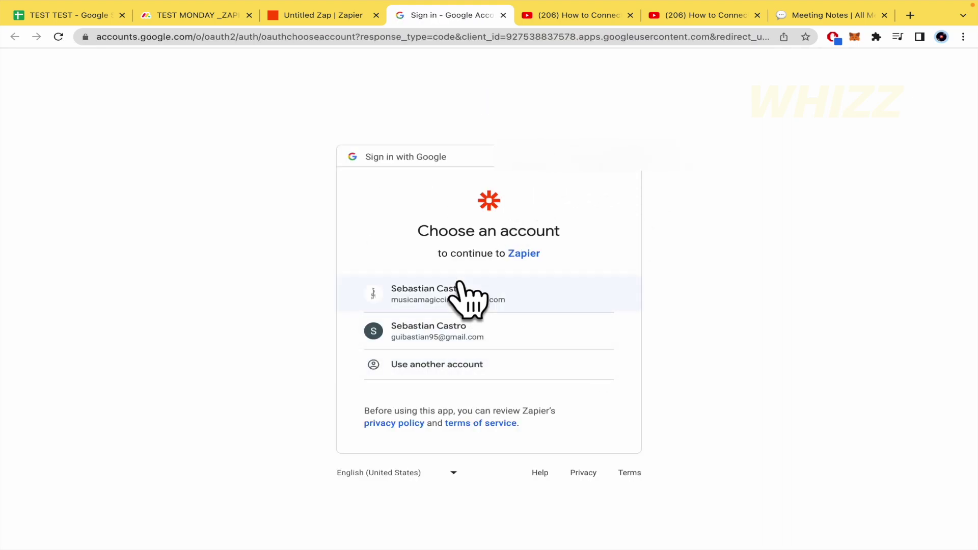
{"action": "left_click", "coordinate": [510, 333]}
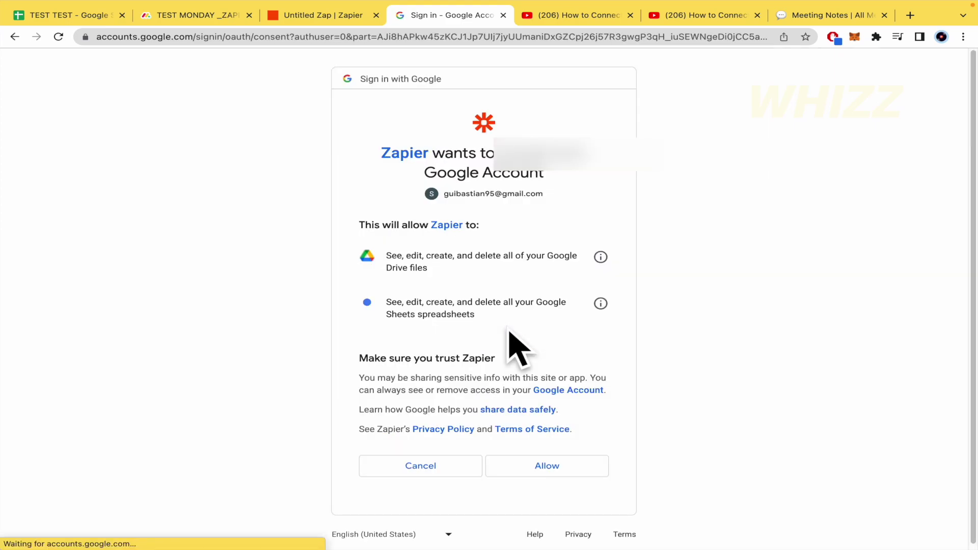
{"action": "left_click", "coordinate": [546, 468]}
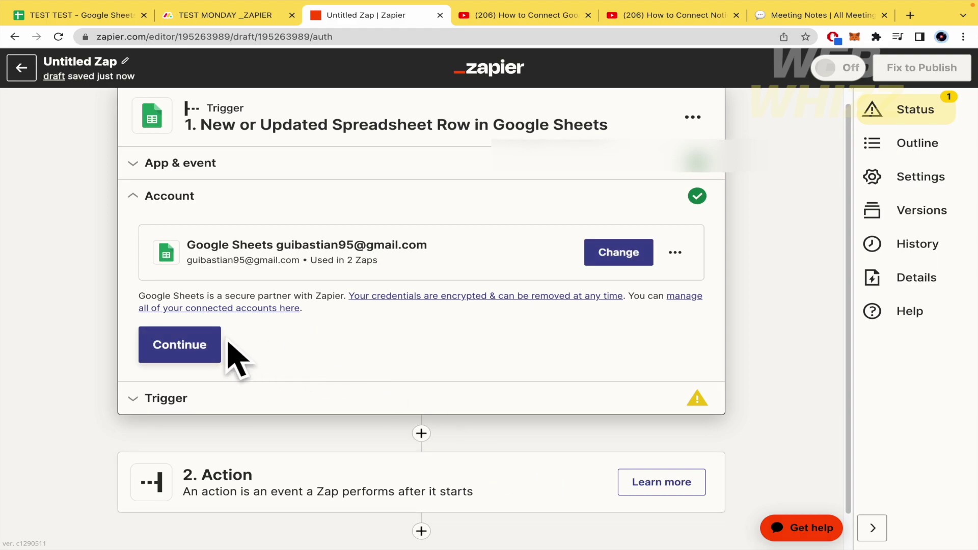
Pick TEST TEST as the trigger spreadsheet and list its worksheets Sheet1 and Sheet2.
{"action": "left_click", "coordinate": [219, 343]}
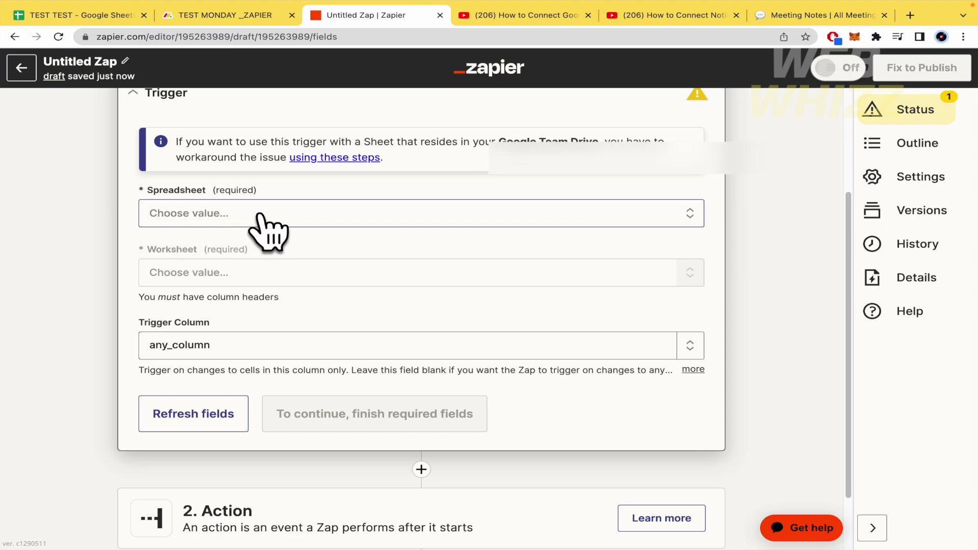
{"action": "left_click", "coordinate": [86, 21]}
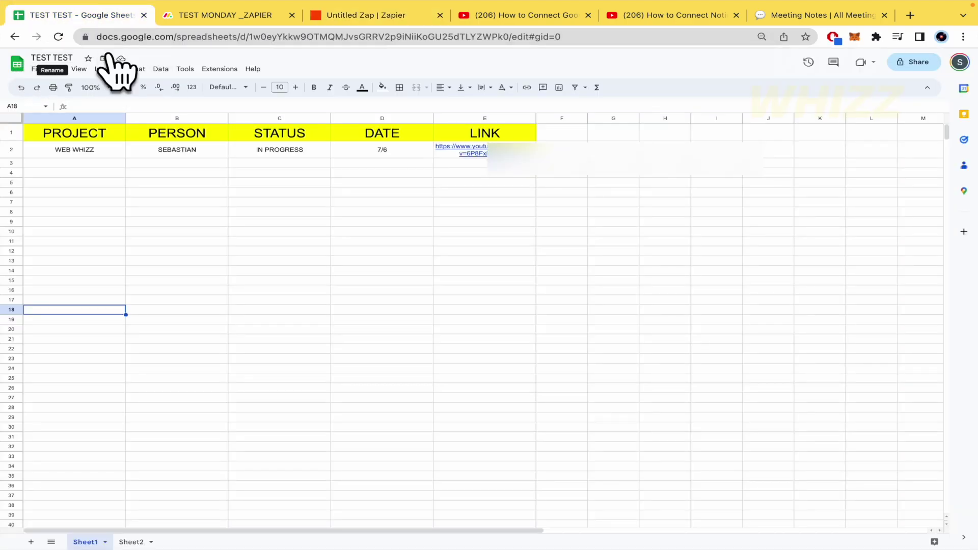
{"action": "left_click", "coordinate": [324, 15]}
{"action": "left_click", "coordinate": [259, 214]}
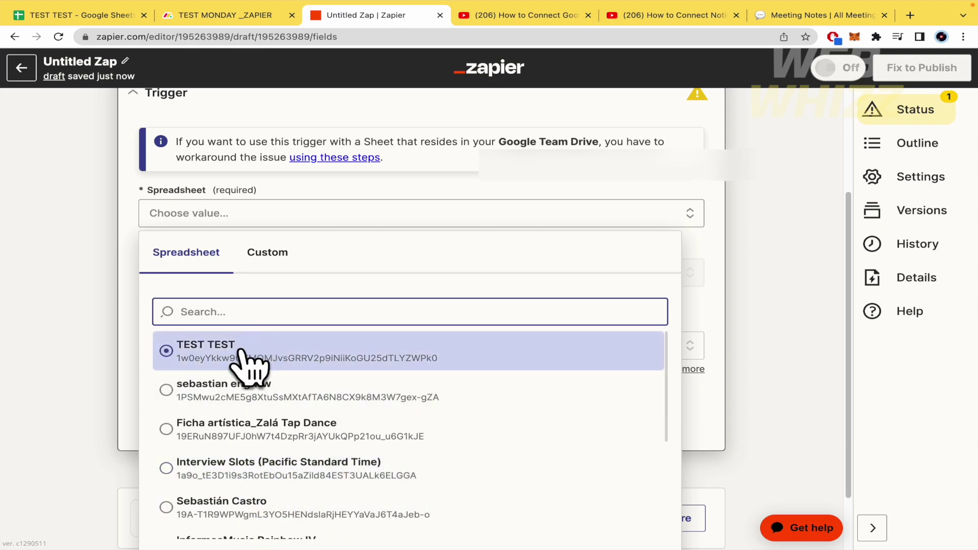
{"action": "left_click", "coordinate": [249, 365]}
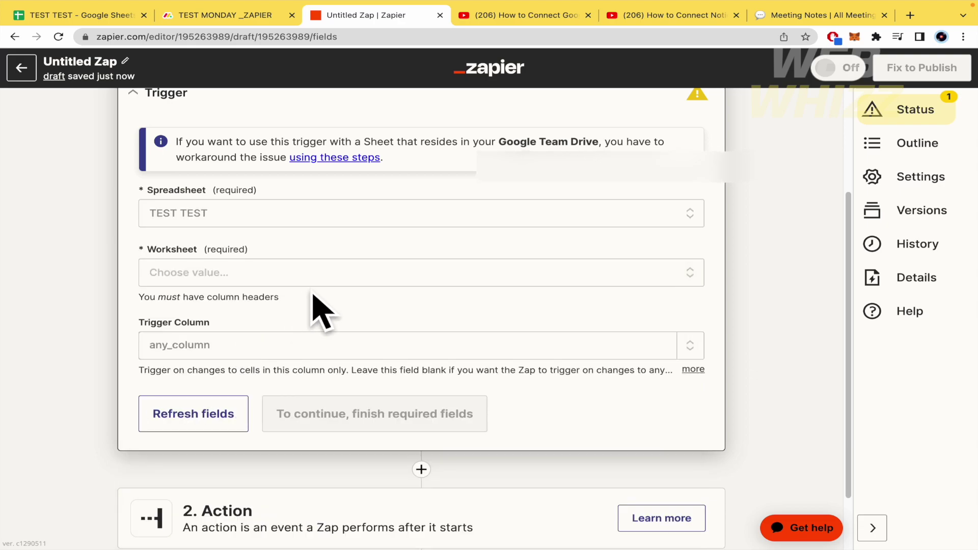
{"action": "left_click", "coordinate": [324, 276]}
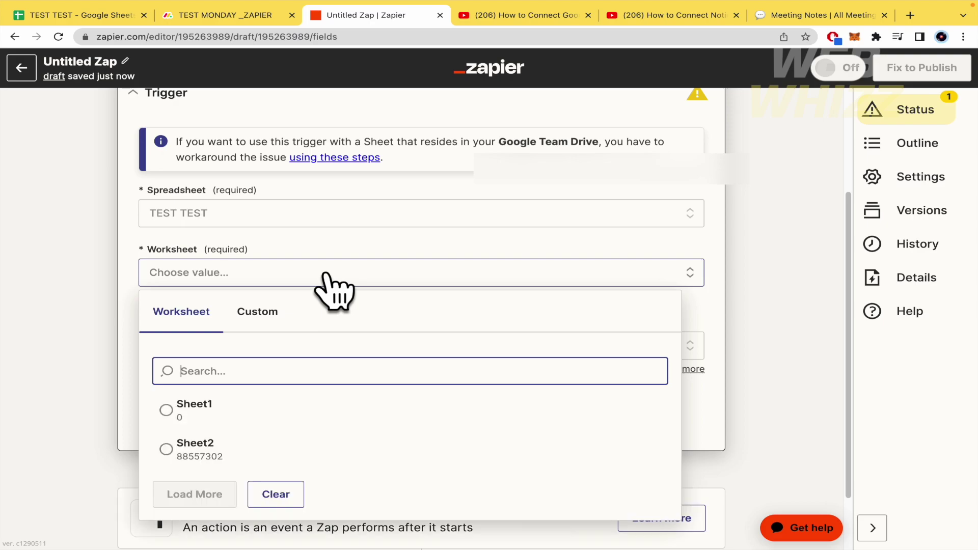
Confirm Sheet2 is empty and select Sheet1 as the trigger worksheet.
{"action": "left_click", "coordinate": [88, 15]}
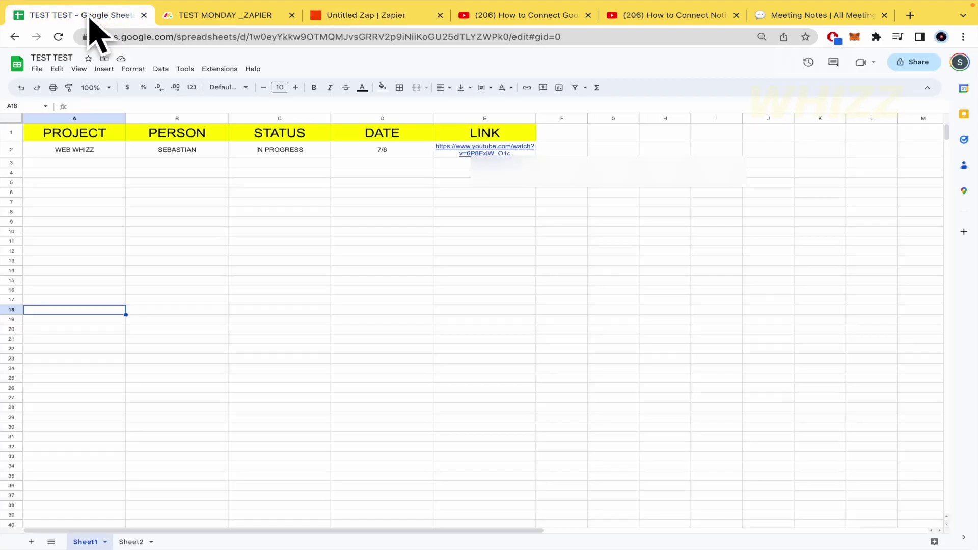
{"action": "left_click", "coordinate": [130, 543]}
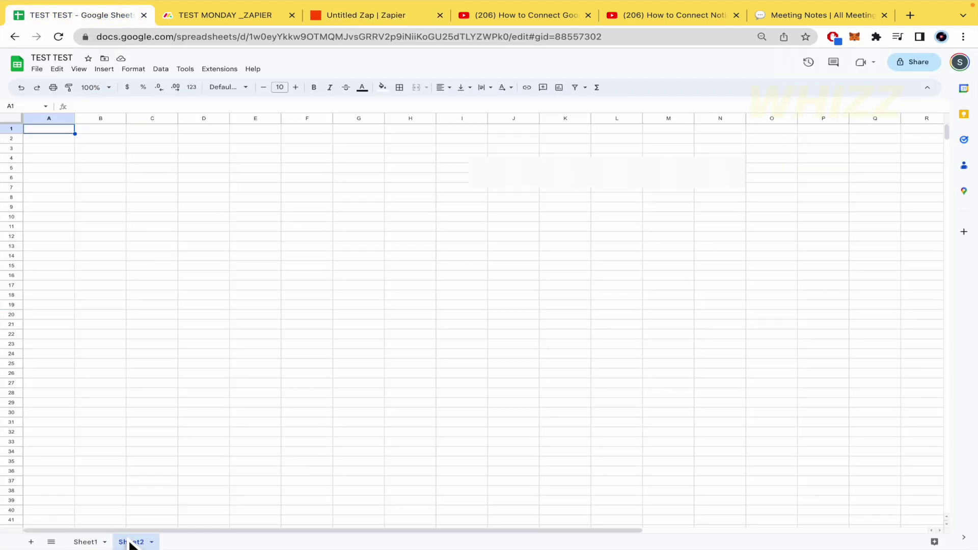
{"action": "left_click", "coordinate": [85, 543]}
{"action": "left_click", "coordinate": [321, 16]}
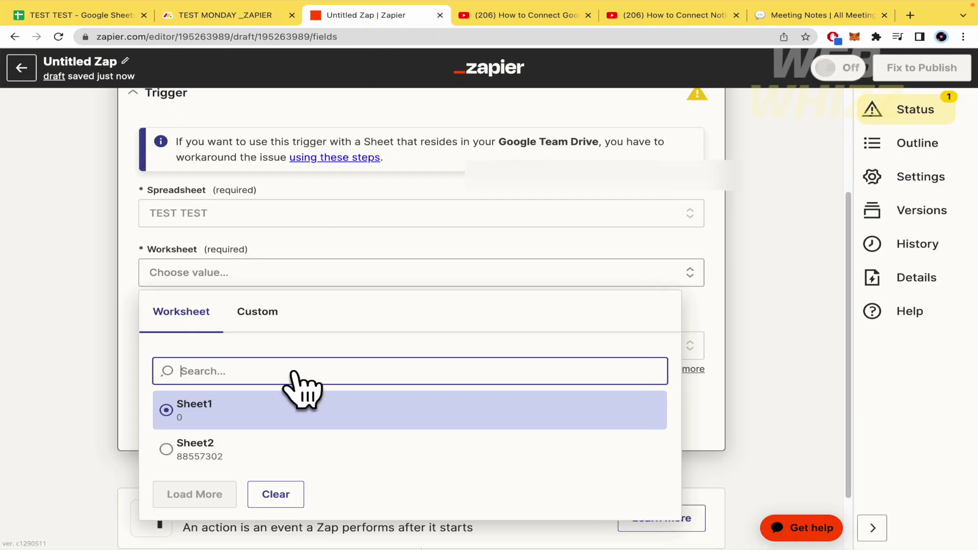
{"action": "left_click", "coordinate": [261, 415]}
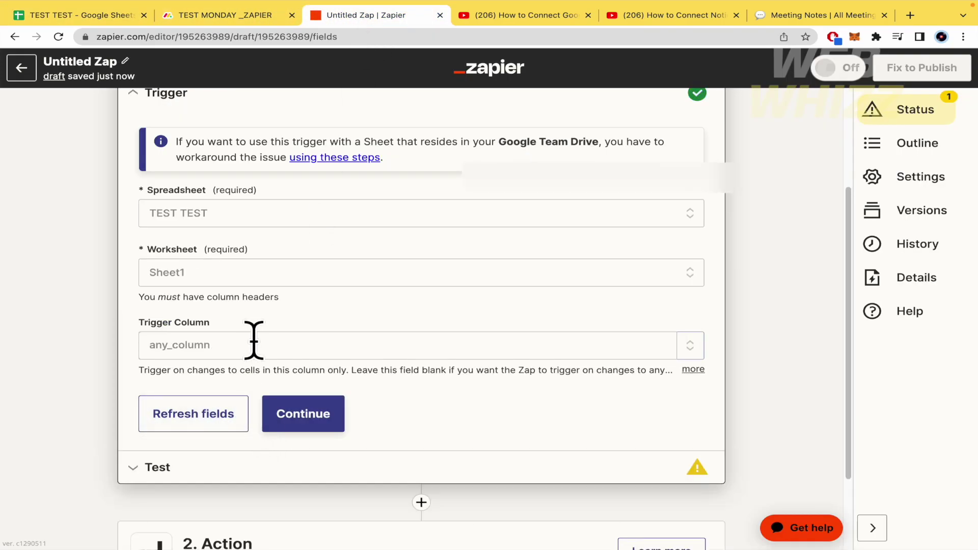
Open the Trigger Column options and check the IN PROGRESS cell and empty rows below.
{"action": "left_click", "coordinate": [254, 340]}
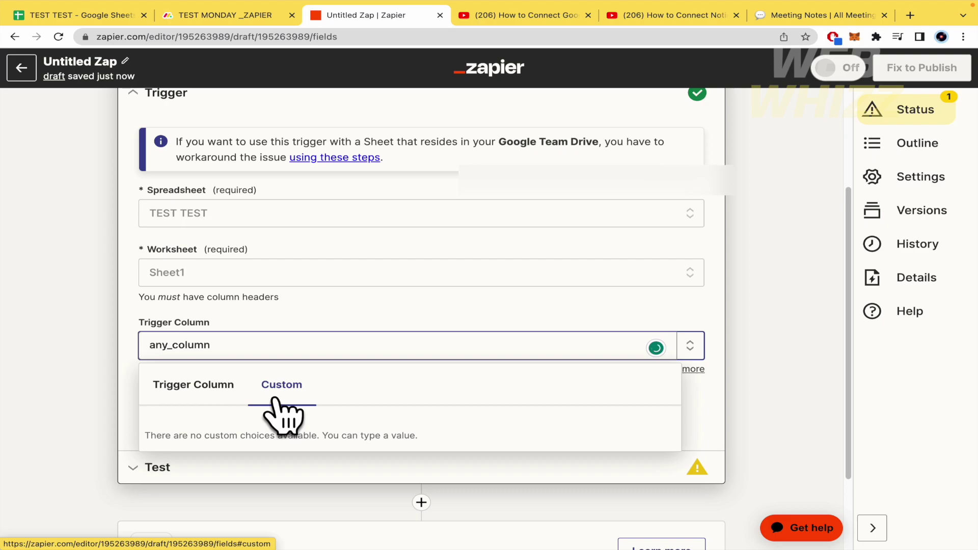
{"action": "left_click", "coordinate": [179, 390]}
{"action": "left_click", "coordinate": [81, 15]}
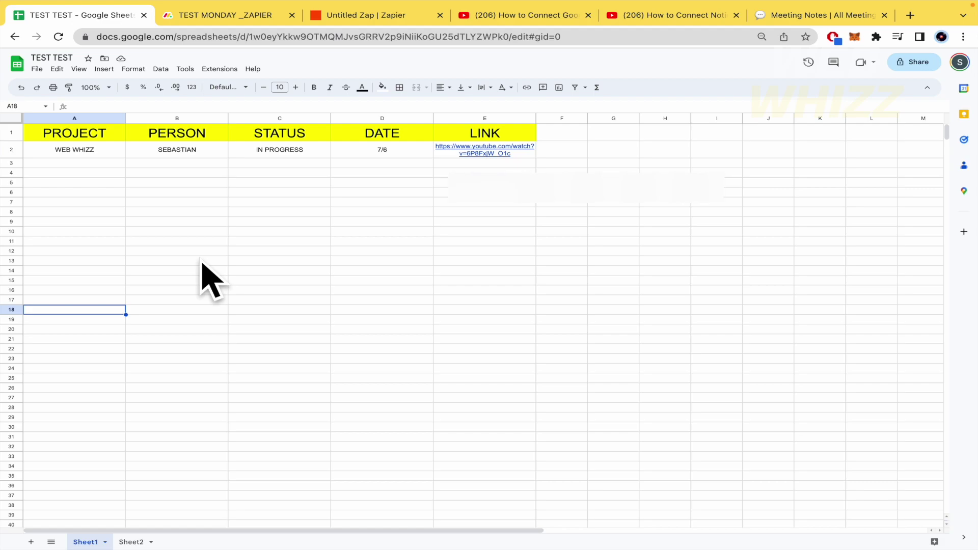
{"action": "left_click", "coordinate": [284, 156]}
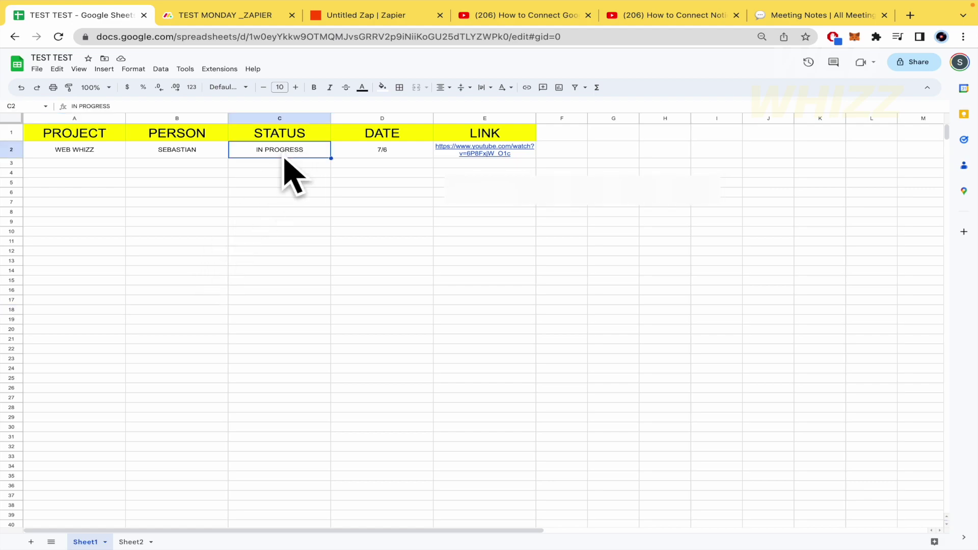
{"action": "key", "text": "Down"}
{"action": "key", "text": "Down"}
{"action": "key", "text": "Up"}
{"action": "key", "text": "Up"}
{"action": "key", "text": "Up"}
{"action": "key", "text": "Down"}
{"action": "key", "text": "Down"}
{"action": "key", "text": "Down"}
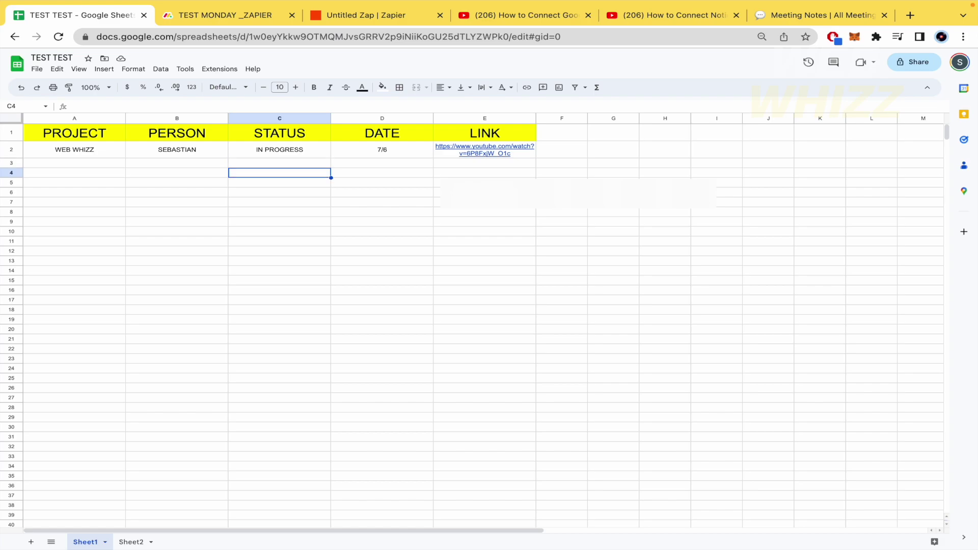
Browse the column and Custom trigger choices, leaving Trigger Column at any_column.
{"action": "left_click", "coordinate": [359, 17]}
{"action": "left_click", "coordinate": [210, 390]}
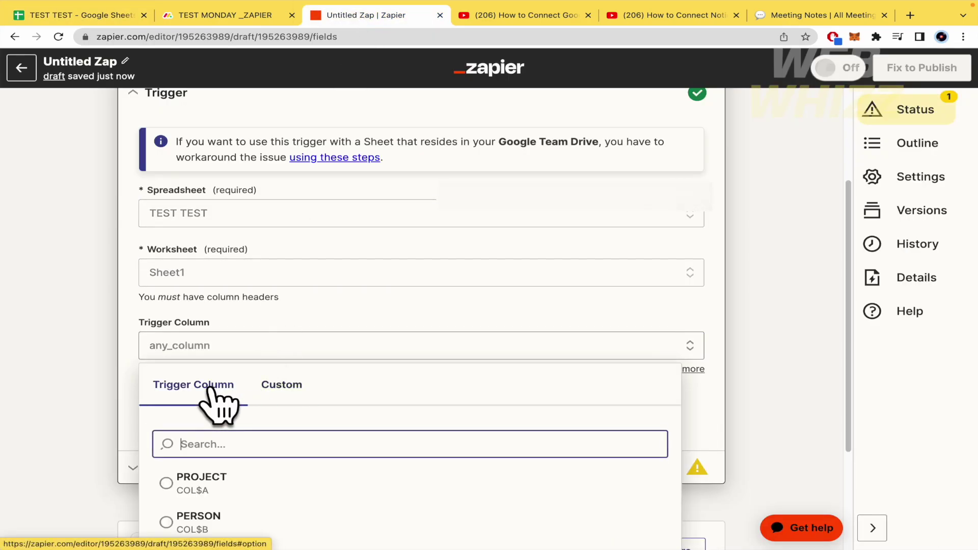
{"action": "scroll", "coordinate": [273, 476], "scroll_direction": "down", "scroll_amount": 3}
{"action": "left_click", "coordinate": [200, 432]}
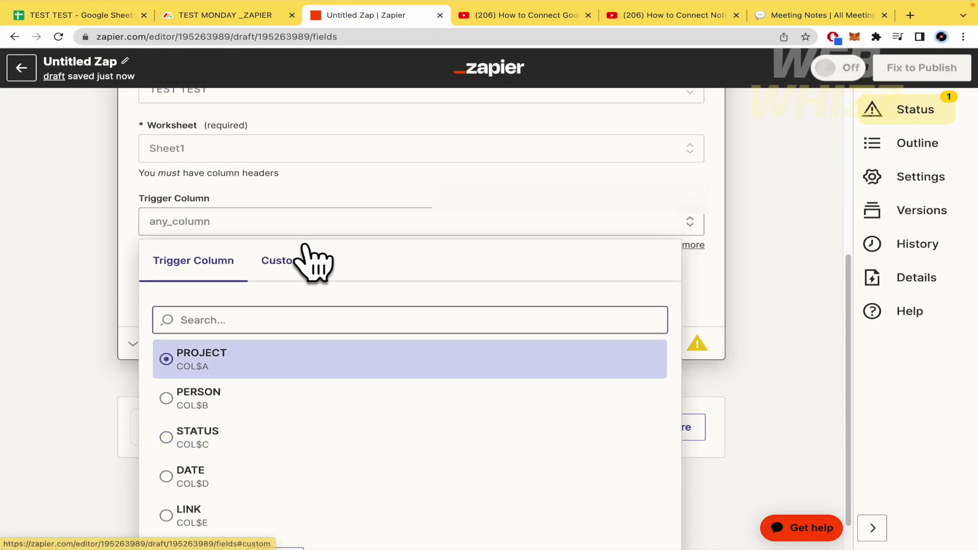
{"action": "left_click", "coordinate": [308, 261]}
{"action": "left_click", "coordinate": [123, 288]}
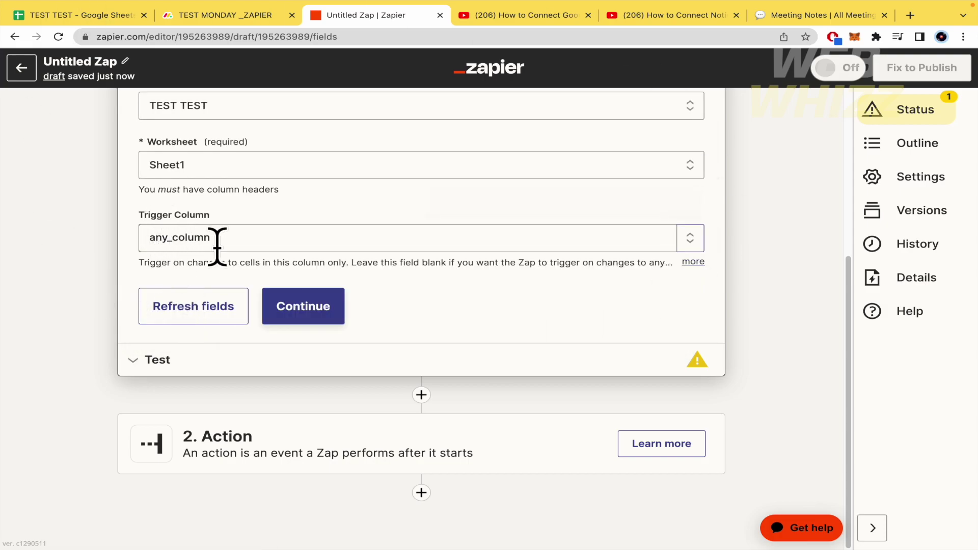
{"action": "left_click", "coordinate": [98, 13]}
{"action": "left_click", "coordinate": [403, 15]}
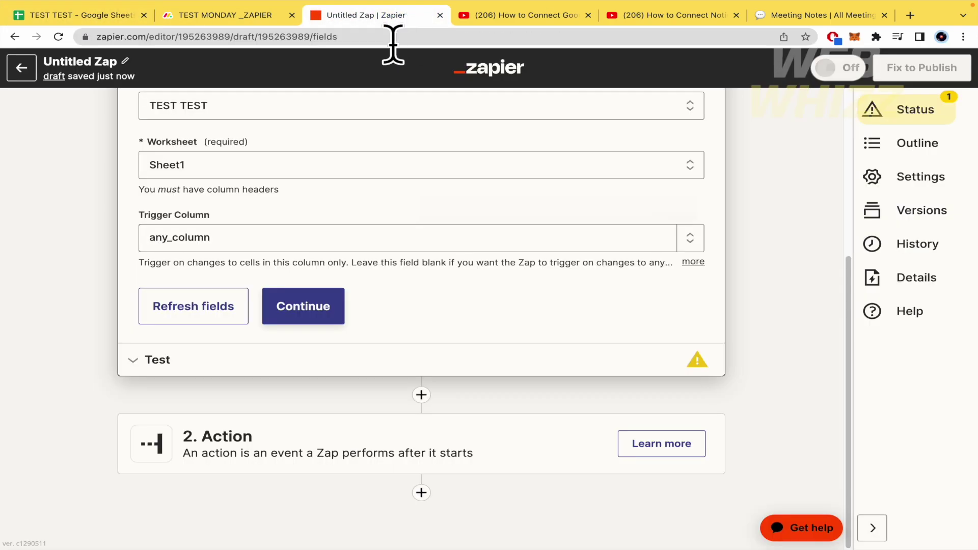
Test the trigger and review the returned spreadsheet row 2 with WEB WHIZZ data.
{"action": "left_click", "coordinate": [291, 310]}
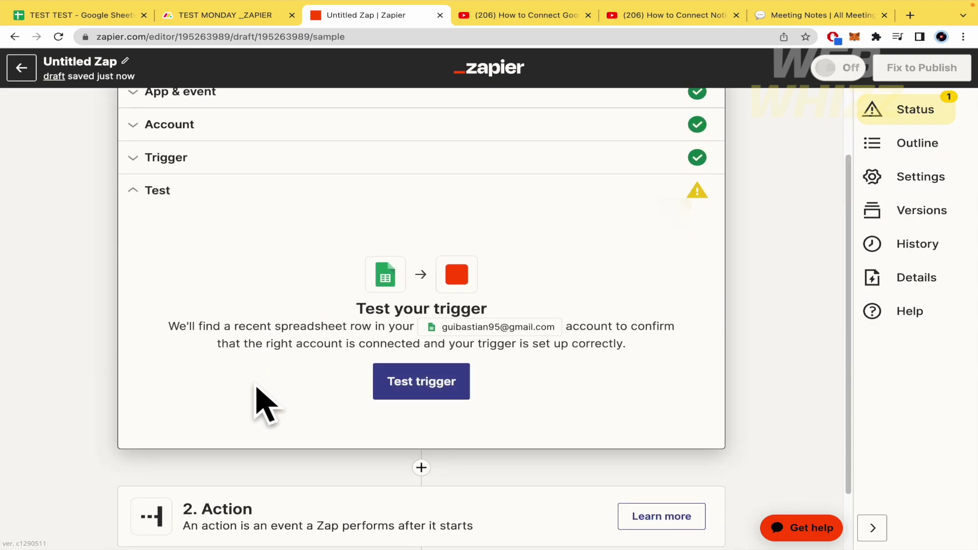
{"action": "left_click", "coordinate": [396, 395]}
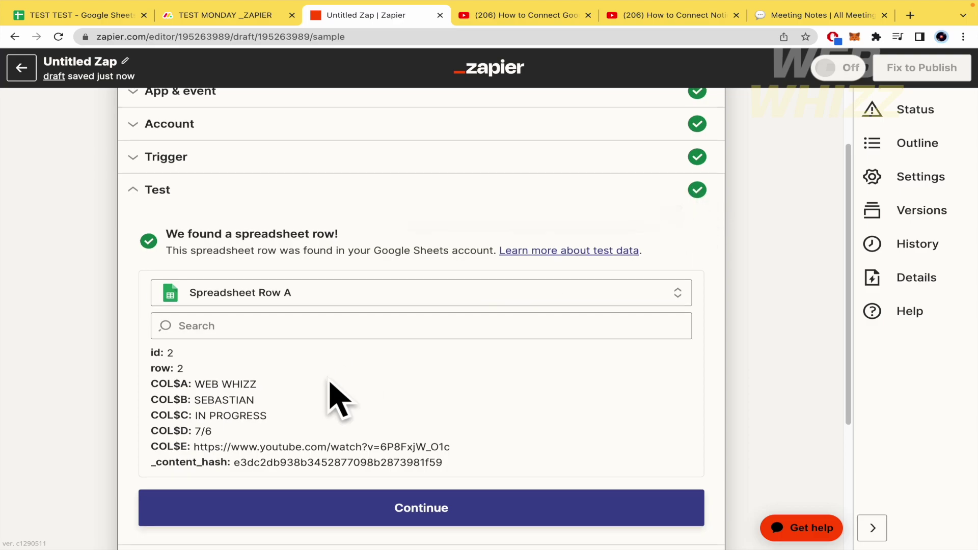
{"action": "scroll", "coordinate": [331, 398], "scroll_direction": "down", "scroll_amount": 3}
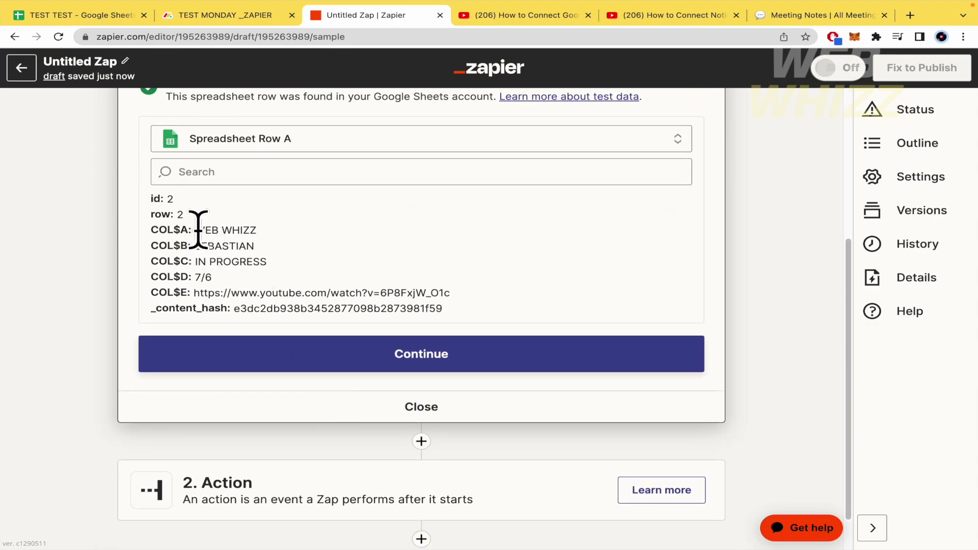
{"action": "left_click_drag", "start_coordinate": [198, 230], "coordinate": [298, 295]}
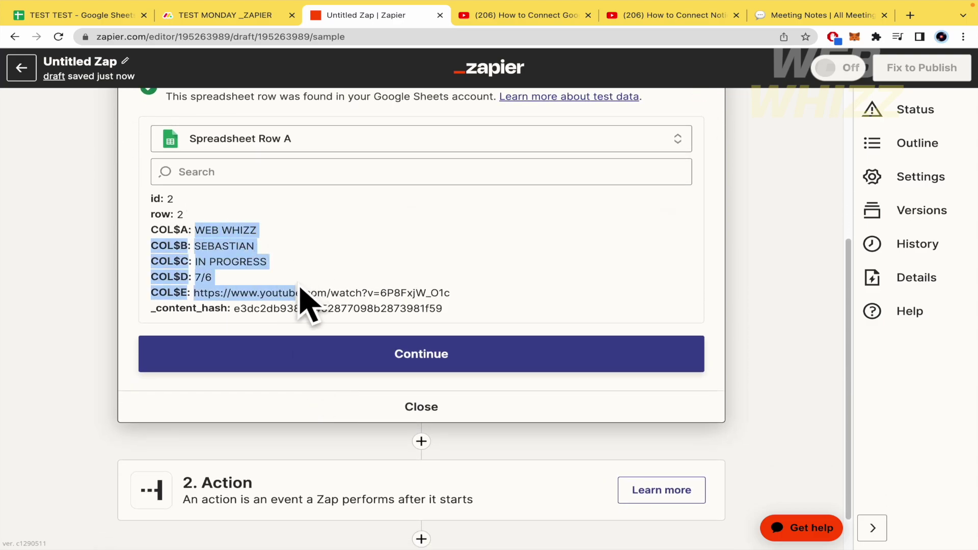
{"action": "left_click", "coordinate": [372, 351]}
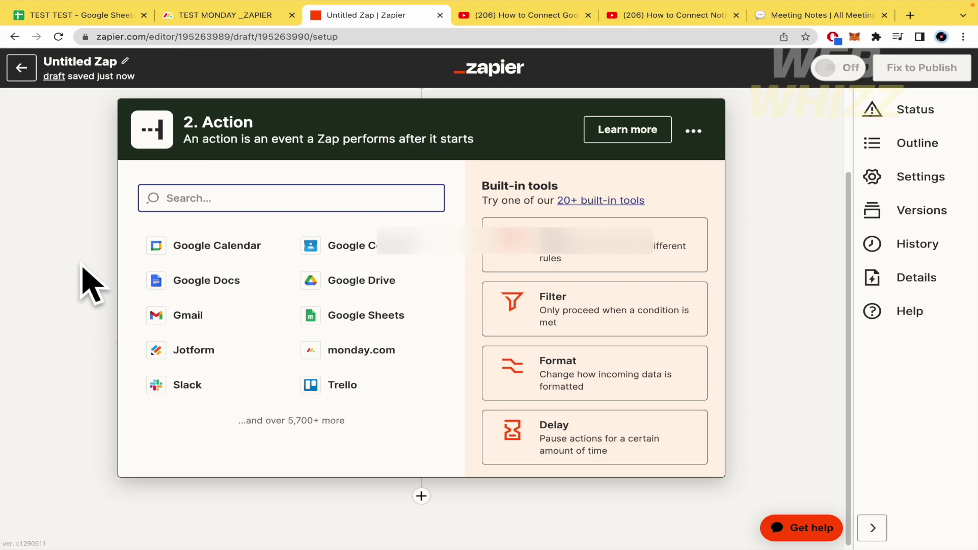
Choose monday.com as the action app with the Create Item event and confirm it.
{"action": "left_click", "coordinate": [390, 376]}
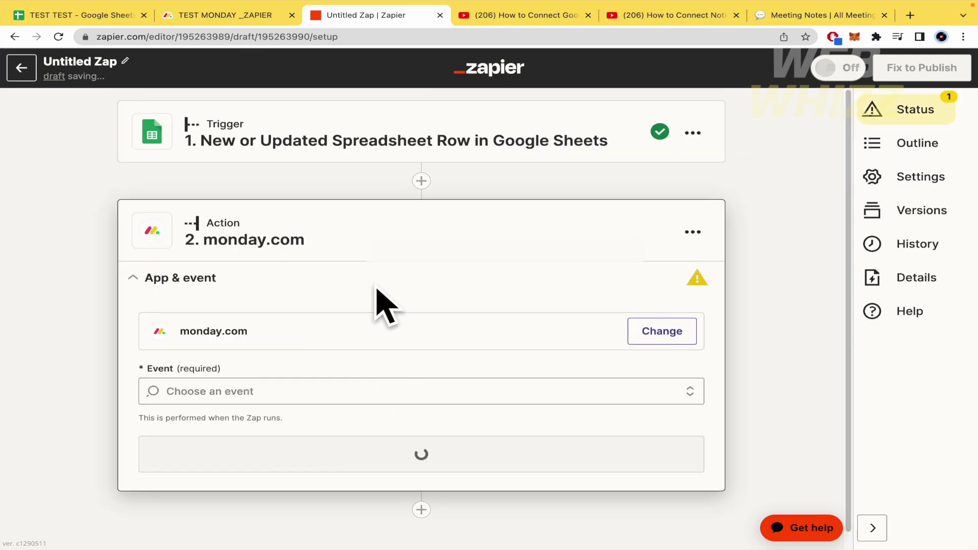
{"action": "left_click", "coordinate": [365, 375]}
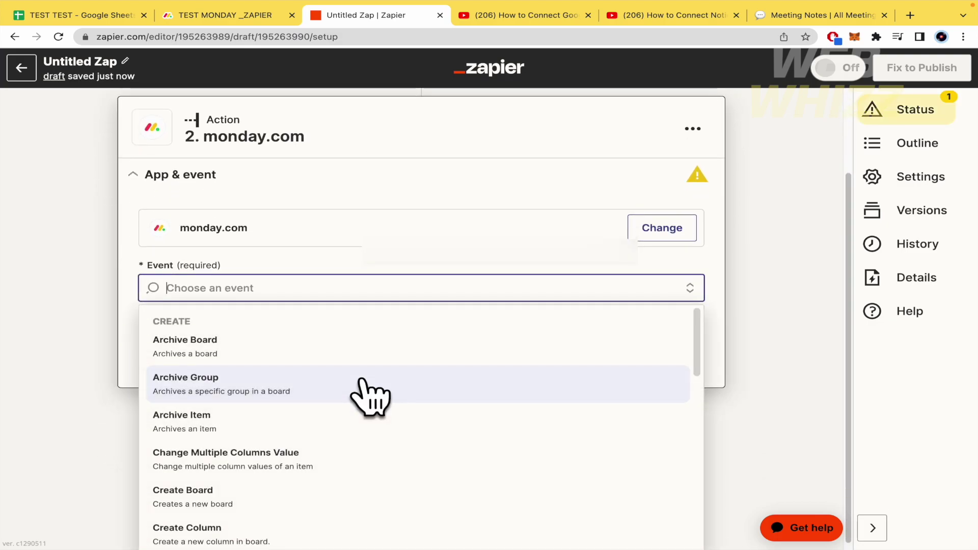
{"action": "scroll", "coordinate": [371, 389], "scroll_direction": "down", "scroll_amount": 7}
{"action": "scroll", "coordinate": [371, 393], "scroll_direction": "up", "scroll_amount": 3}
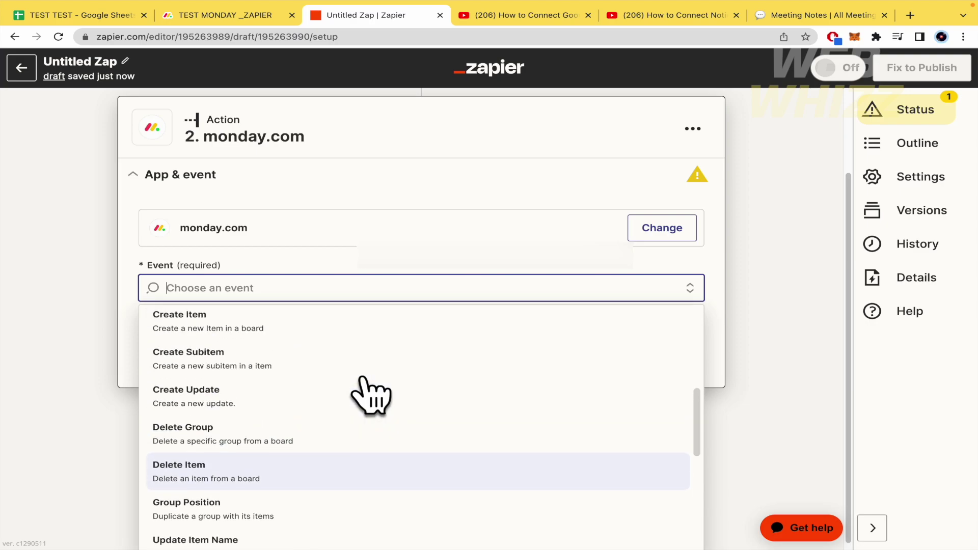
{"action": "left_click", "coordinate": [336, 334]}
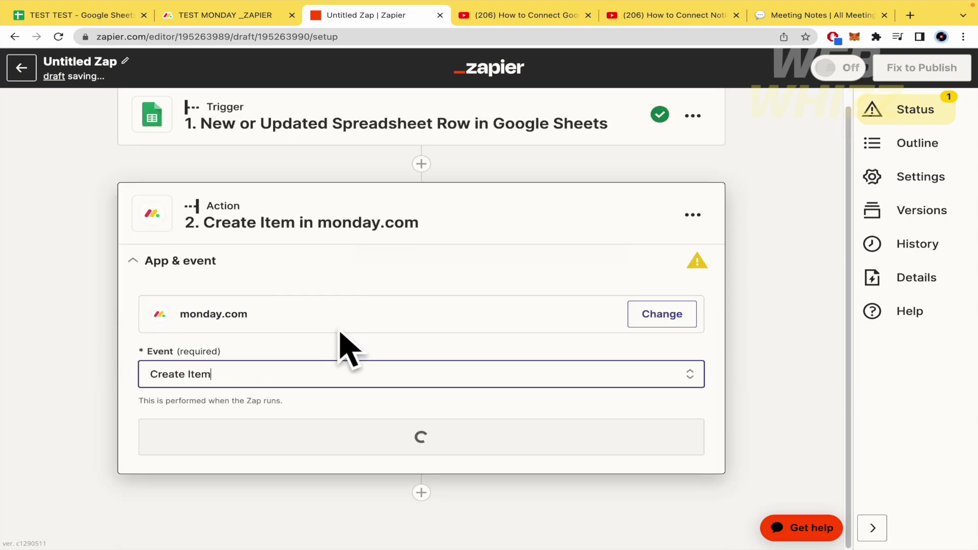
{"action": "left_click", "coordinate": [328, 440]}
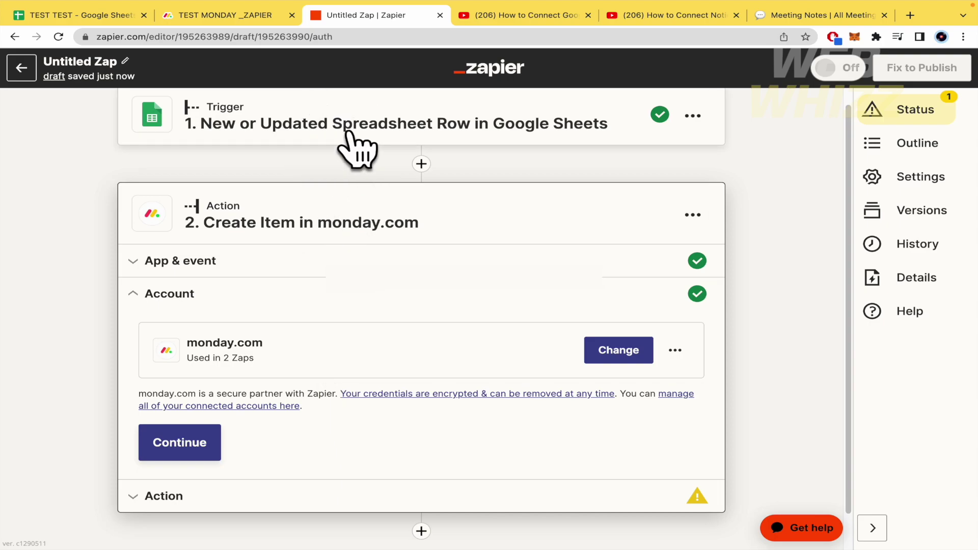
Start reconnecting the monday.com account and regenerate the API v2 token in monday.com Administration > API.
{"action": "left_click", "coordinate": [675, 350]}
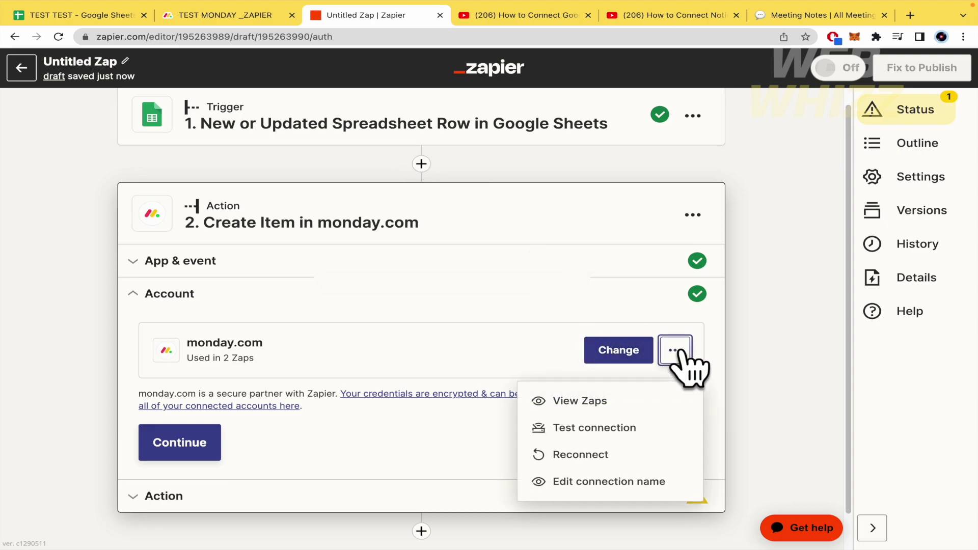
{"action": "left_click", "coordinate": [641, 454]}
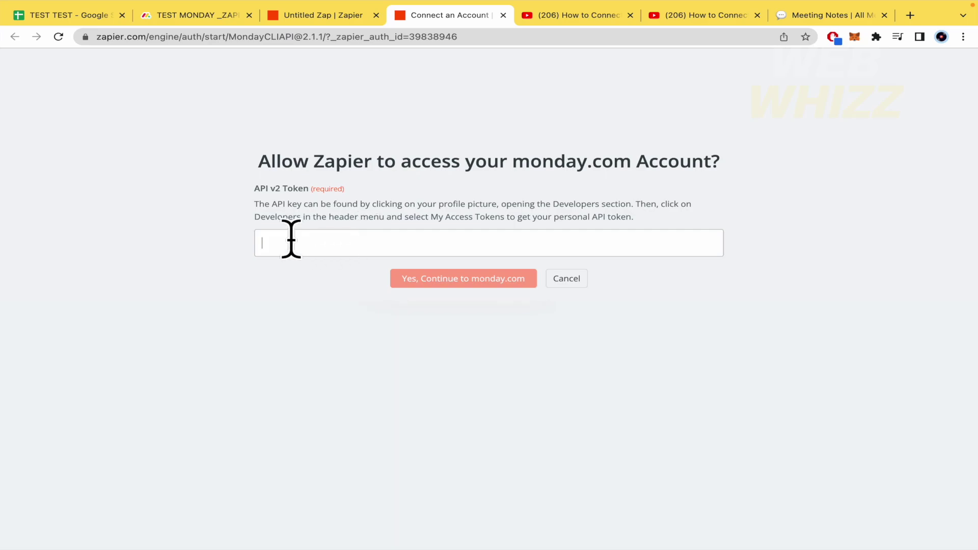
{"action": "left_click", "coordinate": [198, 14]}
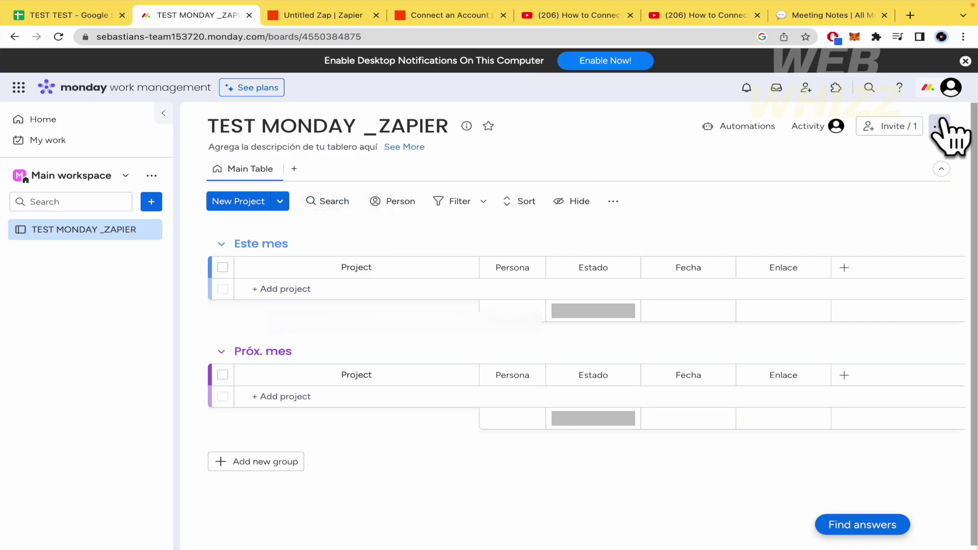
{"action": "left_click", "coordinate": [951, 88]}
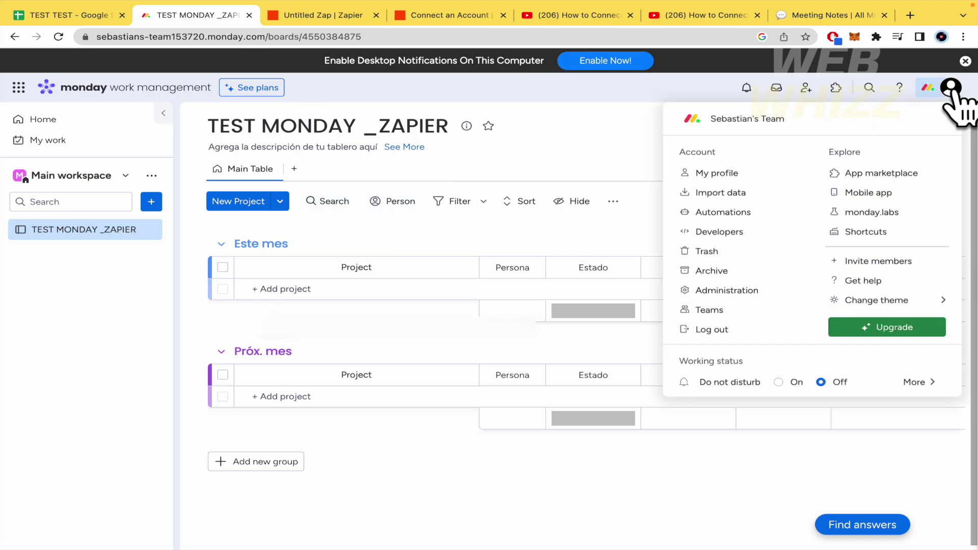
{"action": "left_click", "coordinate": [750, 291]}
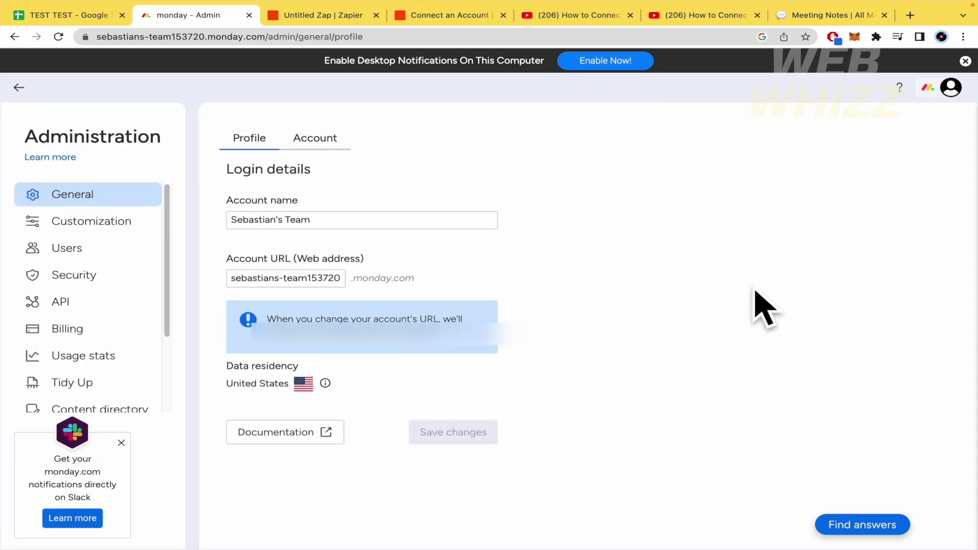
{"action": "left_click", "coordinate": [62, 305]}
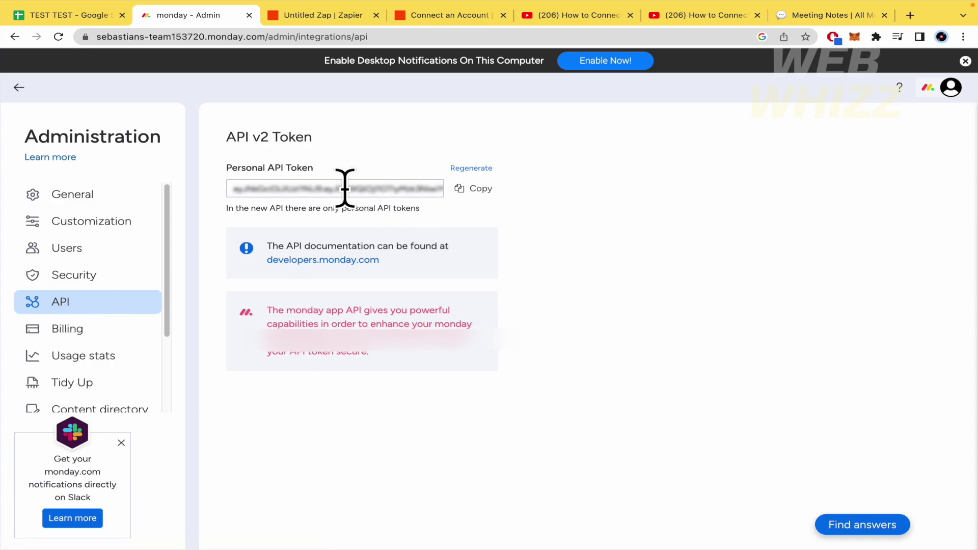
{"action": "left_click", "coordinate": [472, 169]}
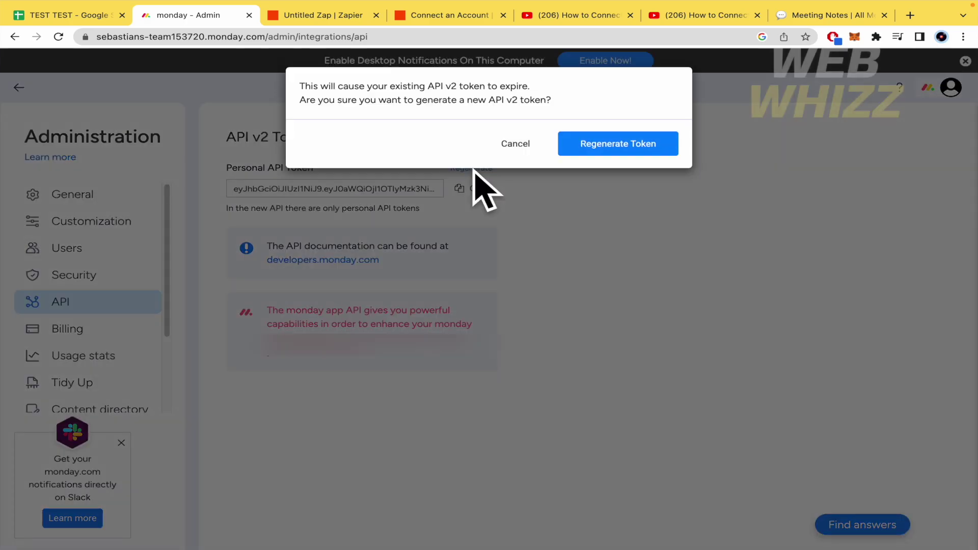
{"action": "left_click", "coordinate": [637, 149]}
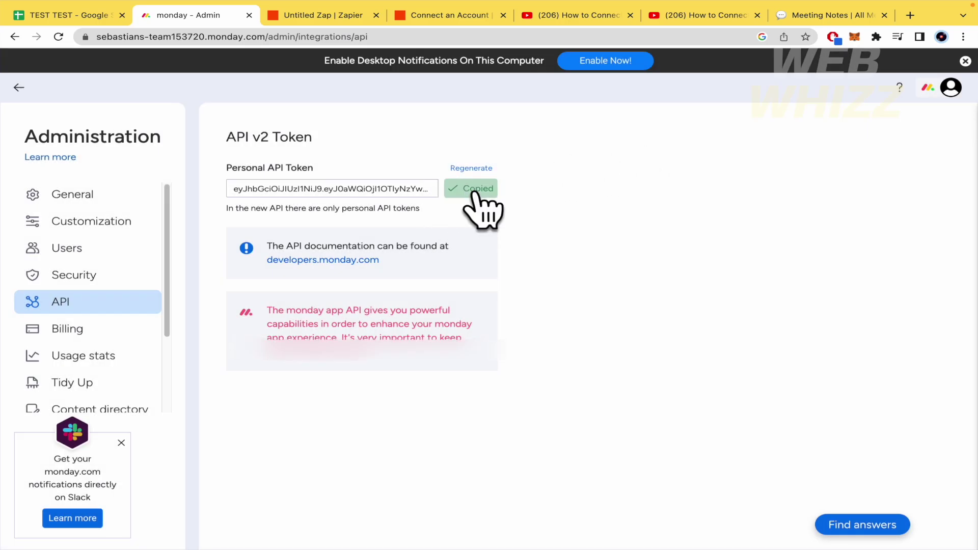
Paste the new API token into Zapier's monday.com connection form and submit it.
{"action": "left_click", "coordinate": [351, 18]}
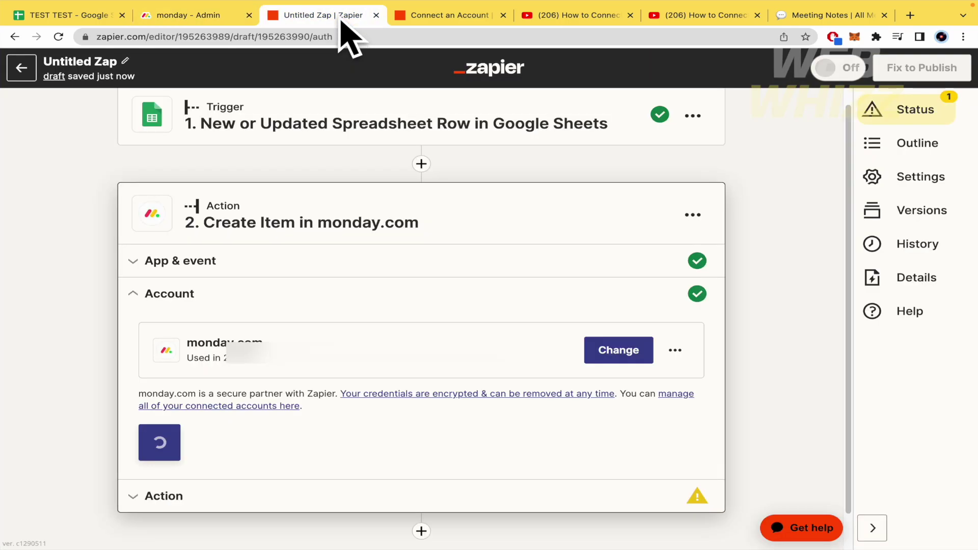
{"action": "left_click", "coordinate": [426, 18]}
{"action": "key", "text": "ctrl+v"}
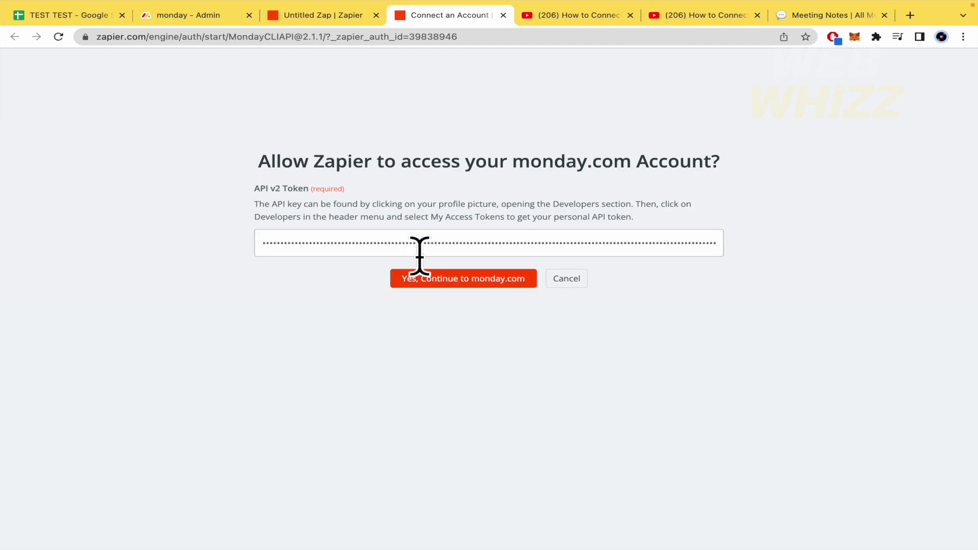
{"action": "left_click", "coordinate": [434, 279]}
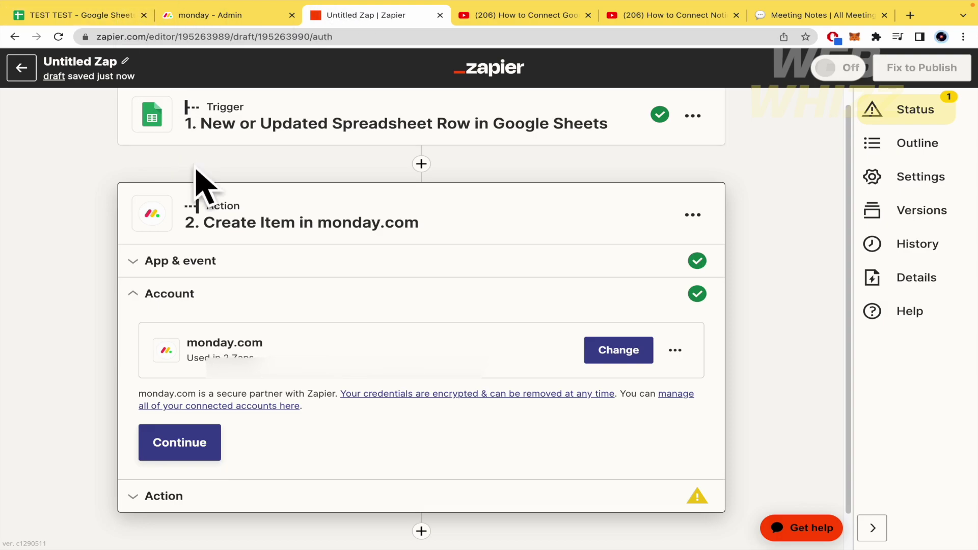
Check that Chrome's zapier.com site settings allow pop-ups and redirects, then close them and return to the Zap.
{"action": "left_click", "coordinate": [85, 37]}
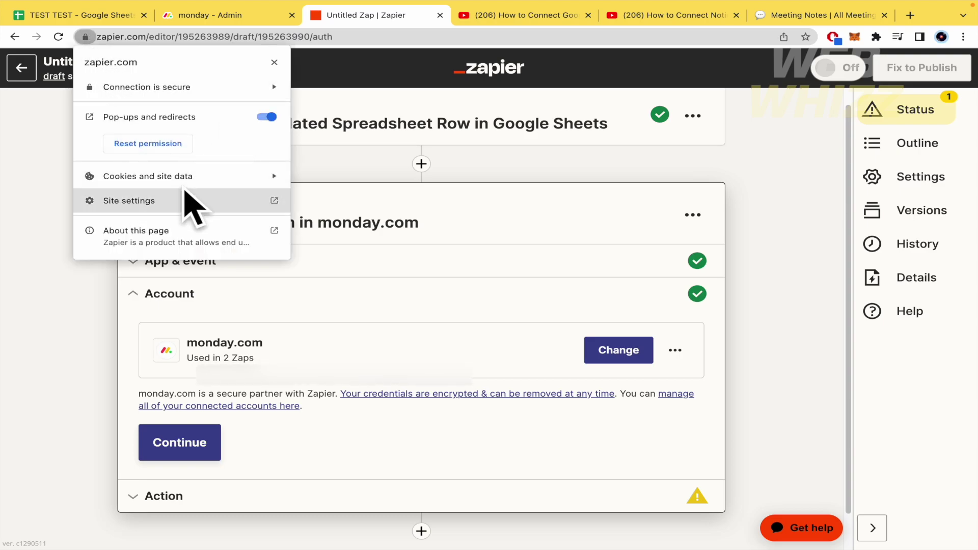
{"action": "left_click", "coordinate": [179, 200]}
{"action": "scroll", "coordinate": [461, 331], "scroll_direction": "down", "scroll_amount": 2}
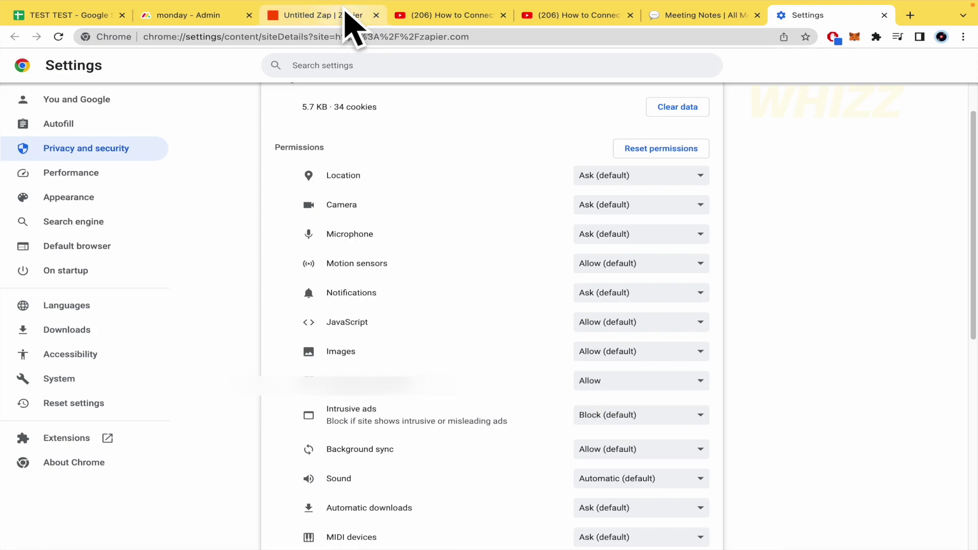
{"action": "left_click", "coordinate": [346, 15]}
{"action": "left_click", "coordinate": [866, 15]}
{"action": "left_click", "coordinate": [884, 15]}
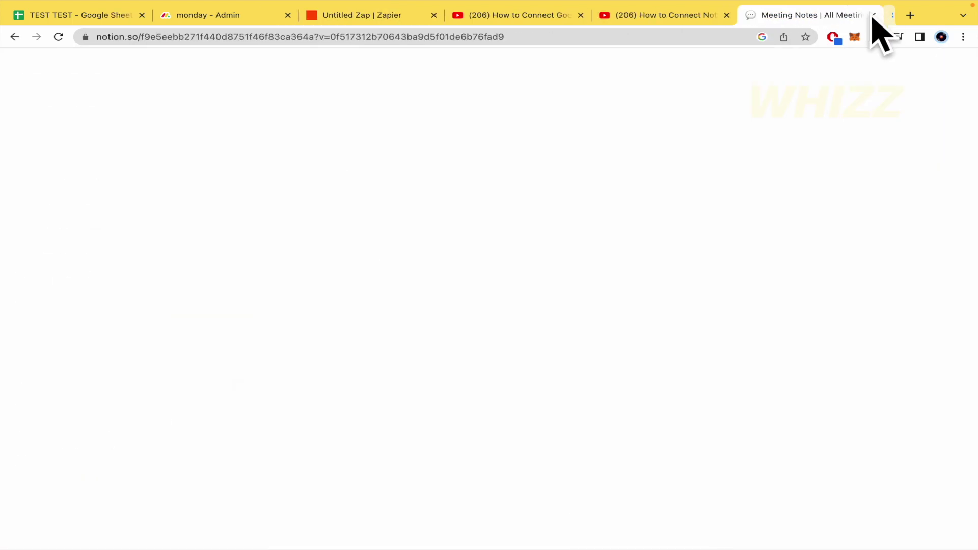
{"action": "left_click", "coordinate": [372, 15]}
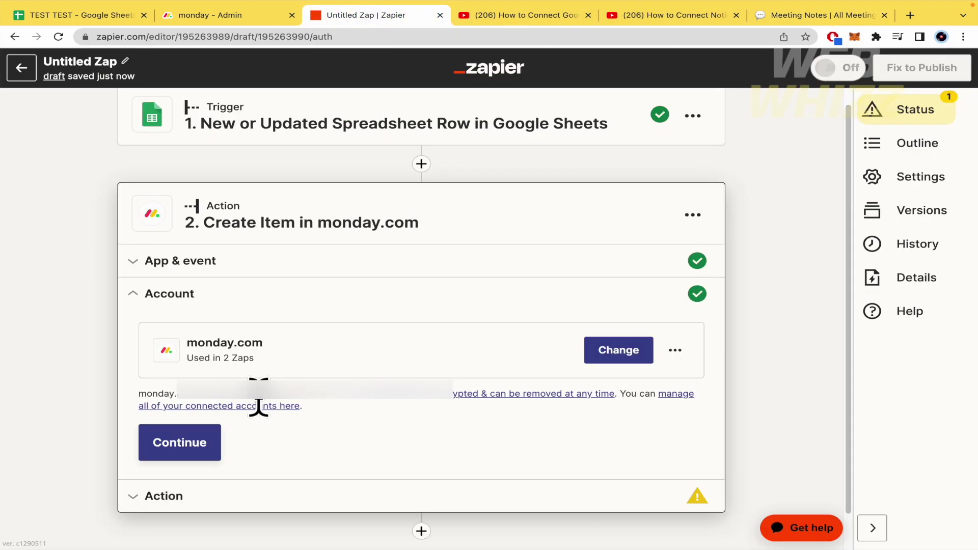
Confirm the monday.com account to bring up the Create Item action fields.
{"action": "scroll", "coordinate": [533, 335], "scroll_direction": "down", "scroll_amount": 1}
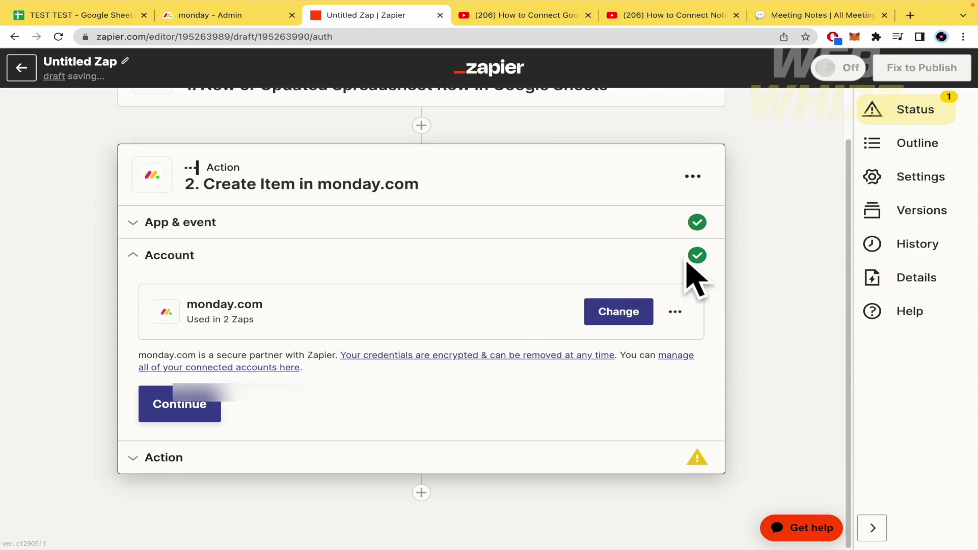
{"action": "left_click", "coordinate": [215, 412]}
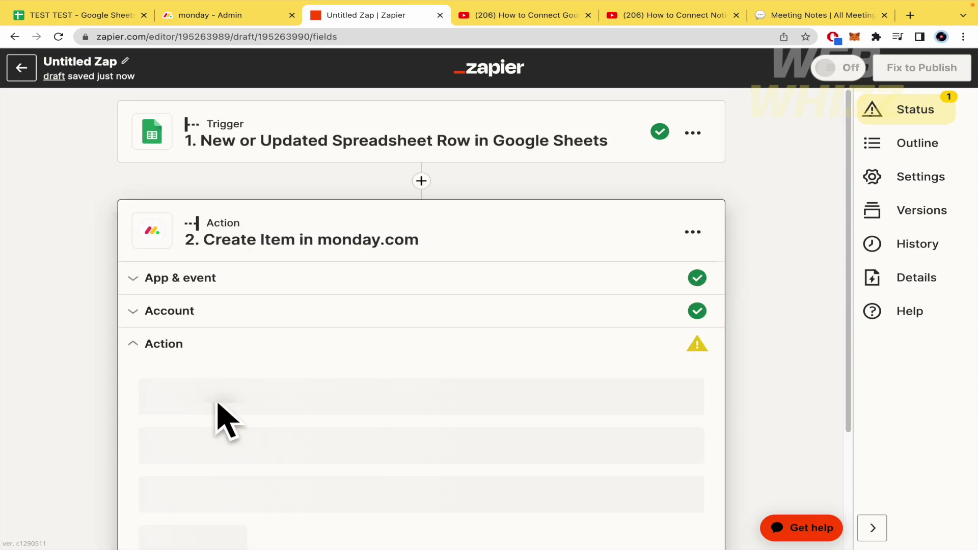
{"action": "scroll", "coordinate": [224, 419], "scroll_direction": "down", "scroll_amount": 1}
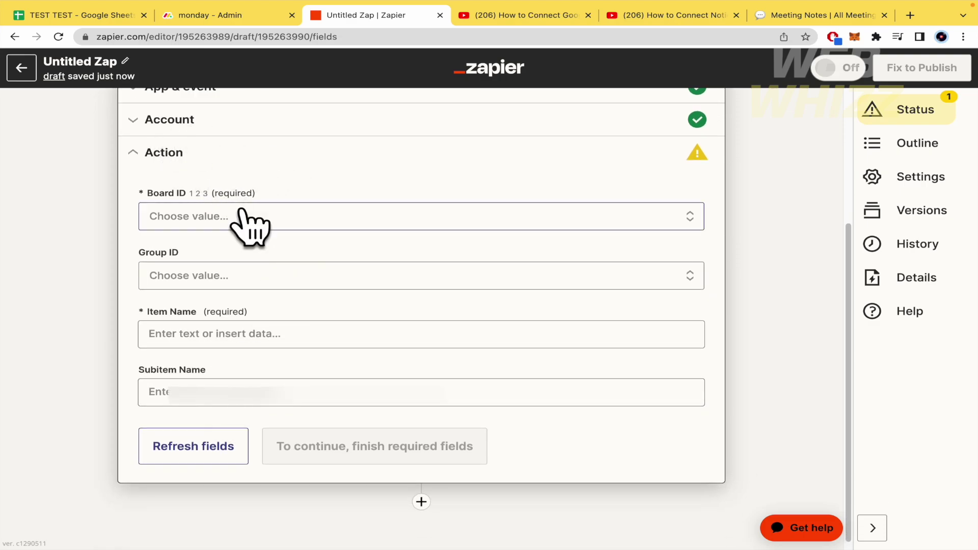
{"action": "left_click", "coordinate": [237, 14]}
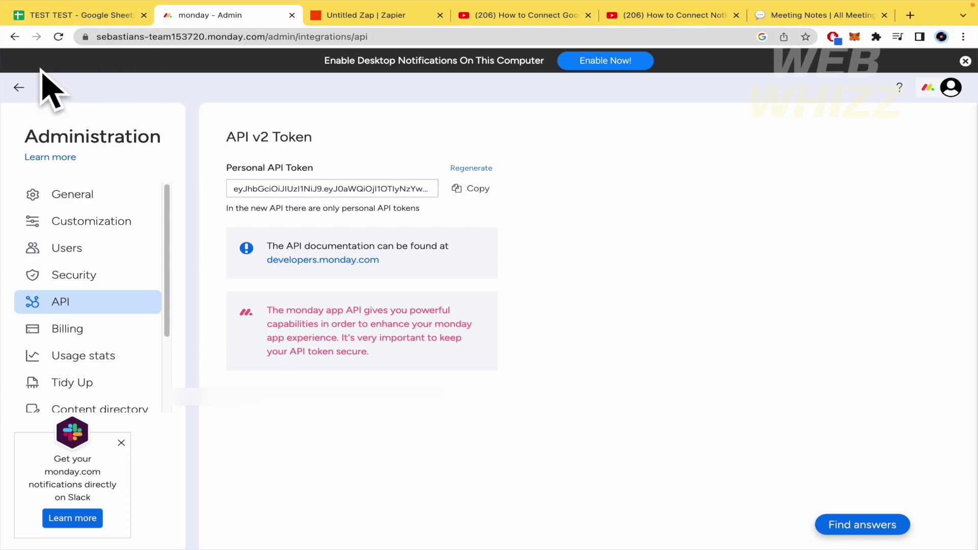
{"action": "left_click", "coordinate": [19, 87]}
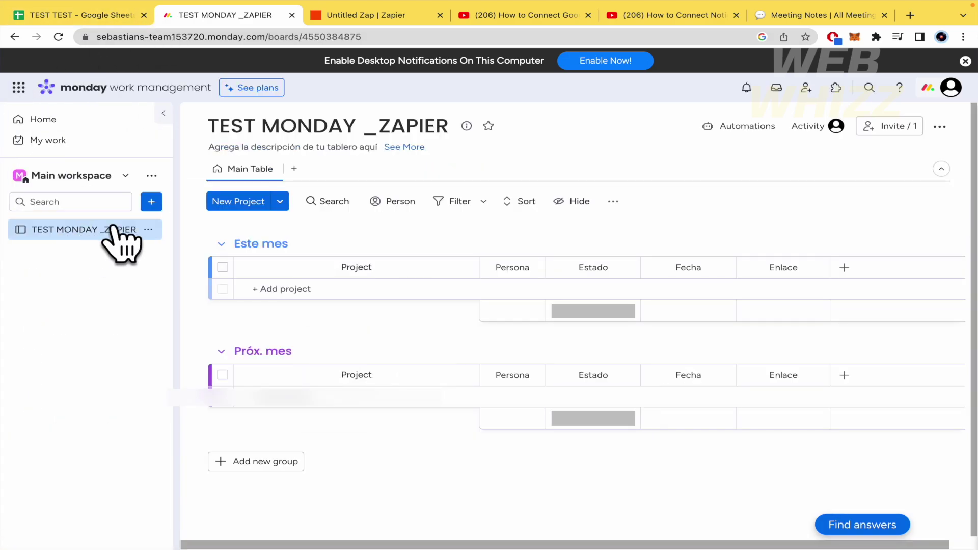
{"action": "left_click", "coordinate": [377, 15]}
Select the TEST MONDAY _ZAPIER board and the Este mes group for new items.
{"action": "left_click", "coordinate": [227, 222]}
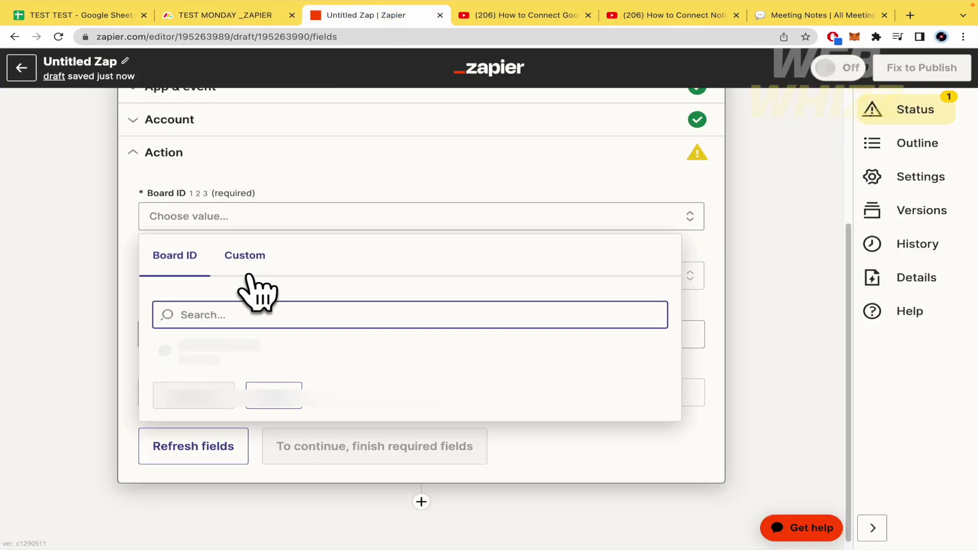
{"action": "left_click", "coordinate": [246, 375]}
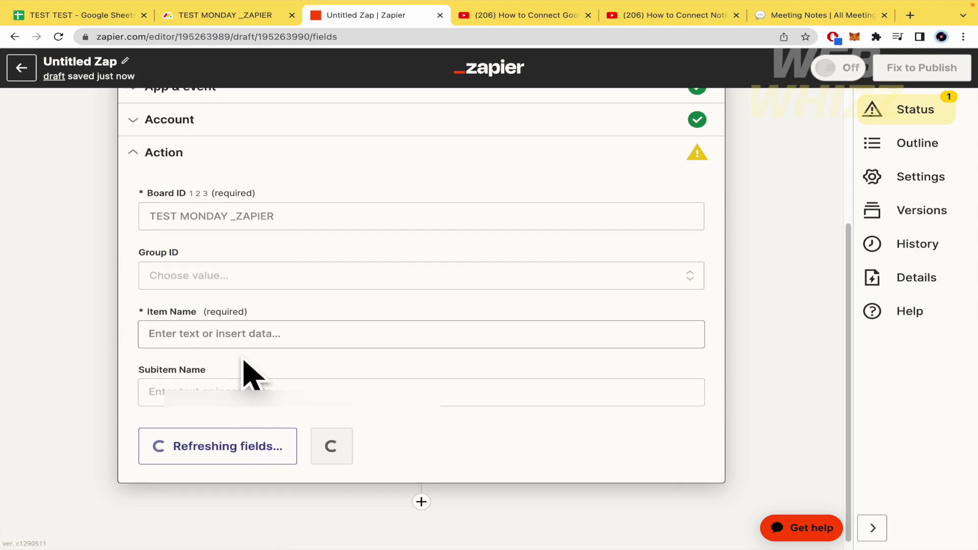
{"action": "scroll", "coordinate": [100, 314], "scroll_direction": "down", "scroll_amount": 2}
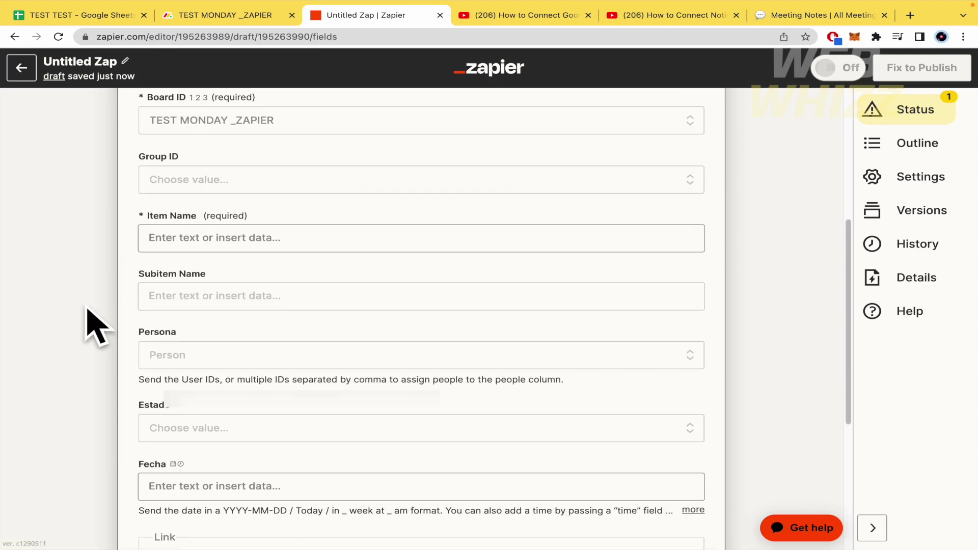
{"action": "left_click", "coordinate": [235, 176]}
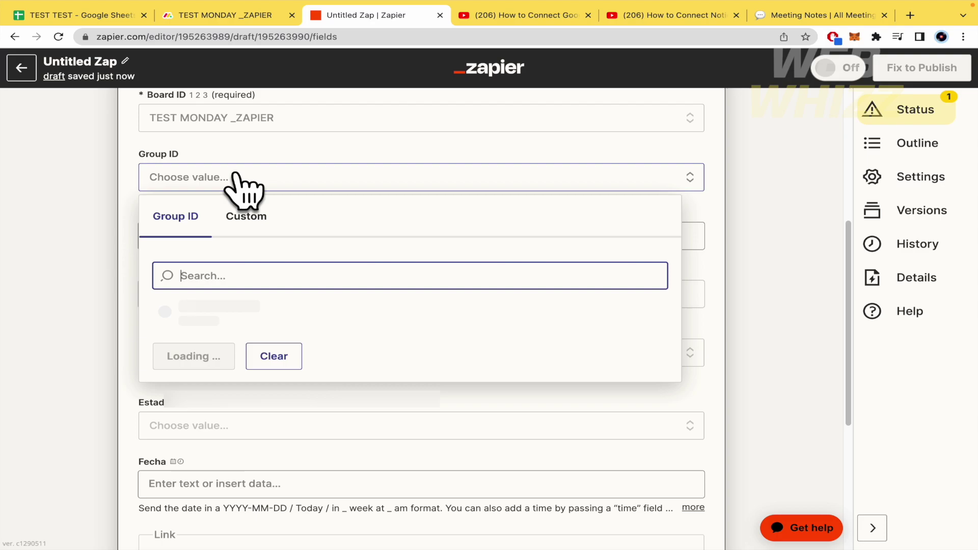
{"action": "left_click", "coordinate": [219, 319]}
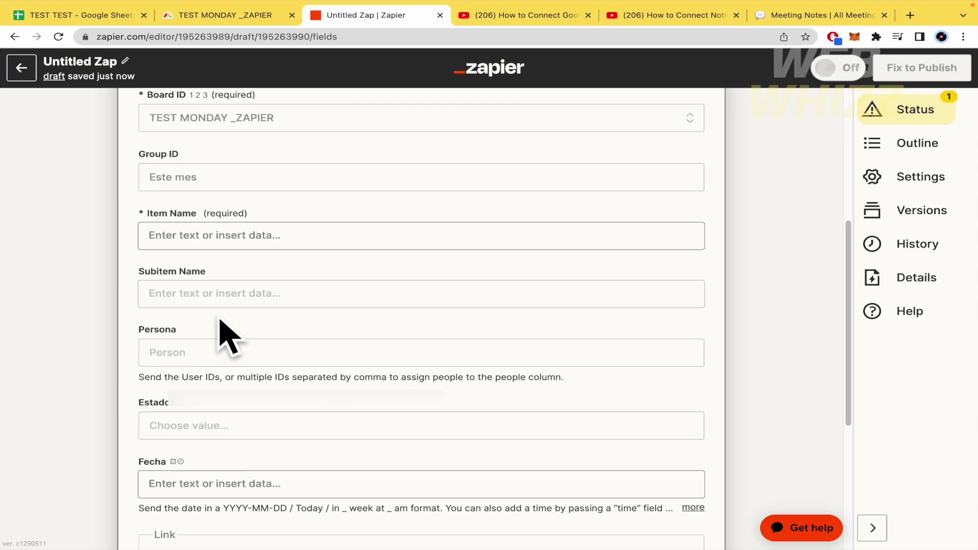
{"action": "scroll", "coordinate": [76, 304], "scroll_direction": "down", "scroll_amount": 1}
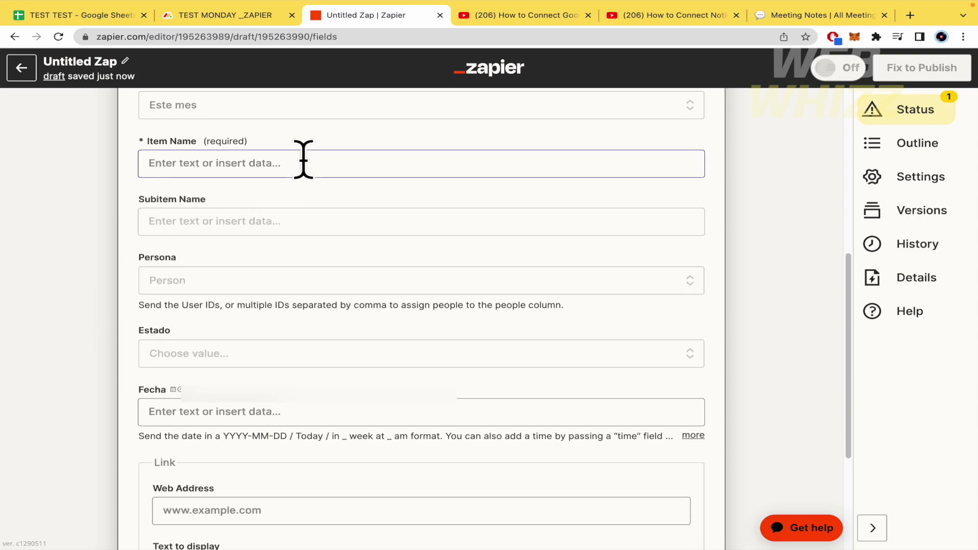
Map the sheet's PERSON value into the Item Name field.
{"action": "left_click", "coordinate": [226, 163]}
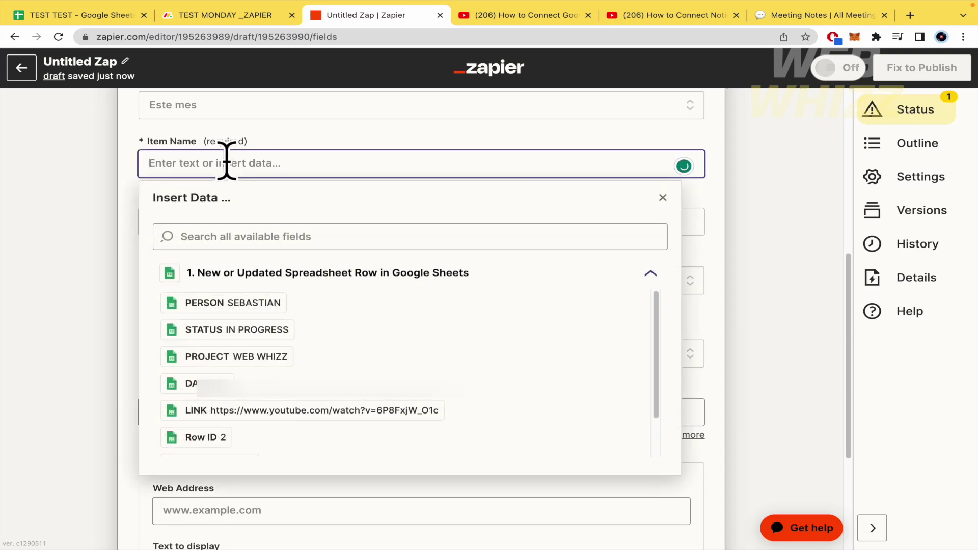
{"action": "left_click", "coordinate": [275, 306]}
{"action": "left_click", "coordinate": [104, 273]}
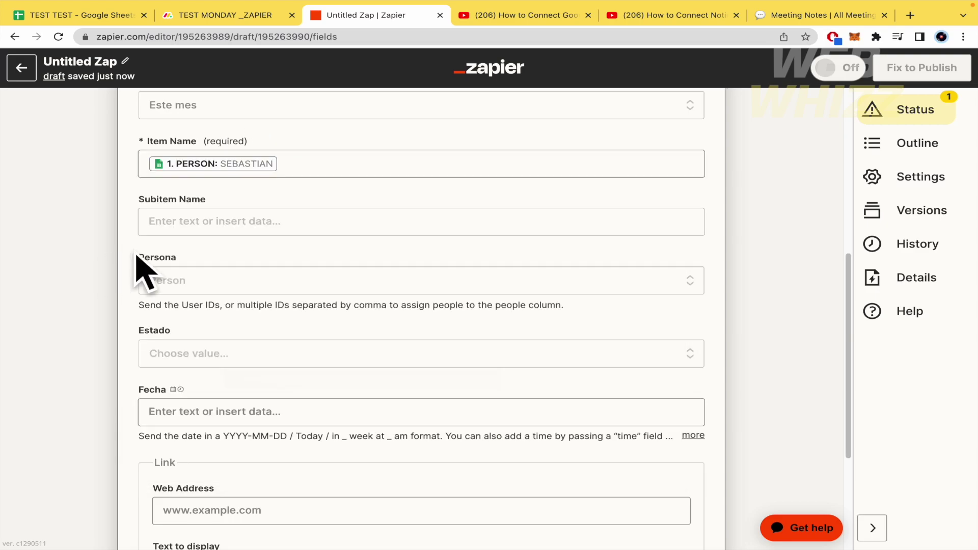
{"action": "left_click", "coordinate": [251, 221]}
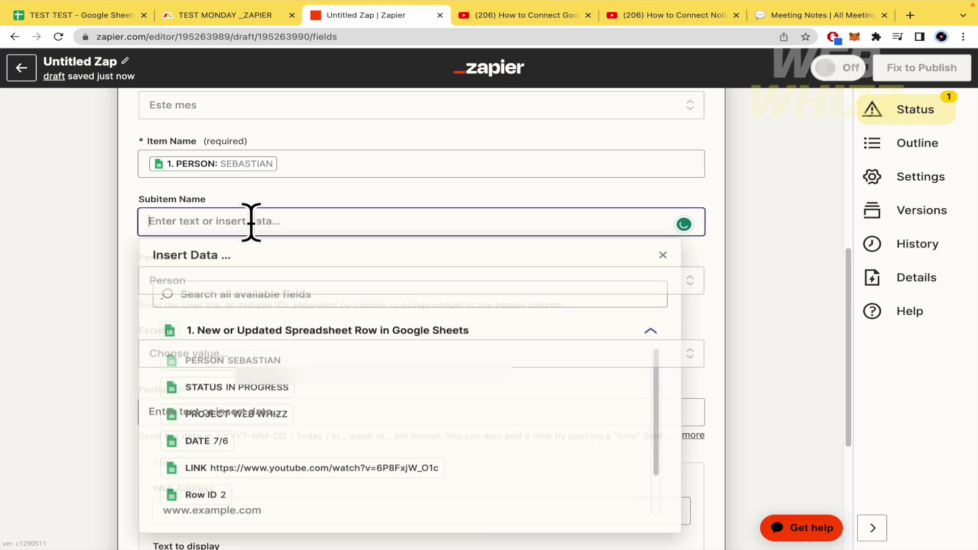
{"action": "left_click", "coordinate": [94, 301]}
{"action": "scroll", "coordinate": [95, 301], "scroll_direction": "down", "scroll_amount": 2}
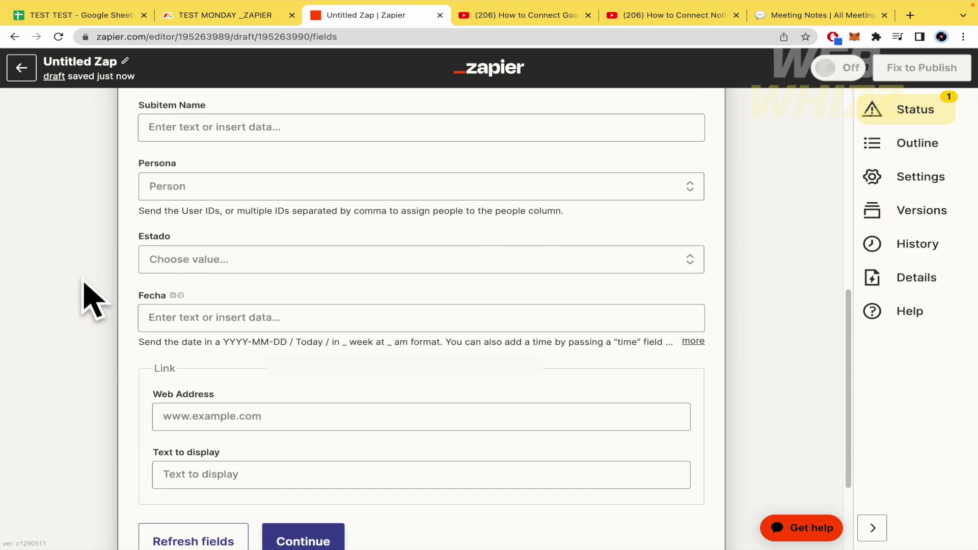
Assign the board member in the Persona column's person fields.
{"action": "left_click", "coordinate": [225, 194]}
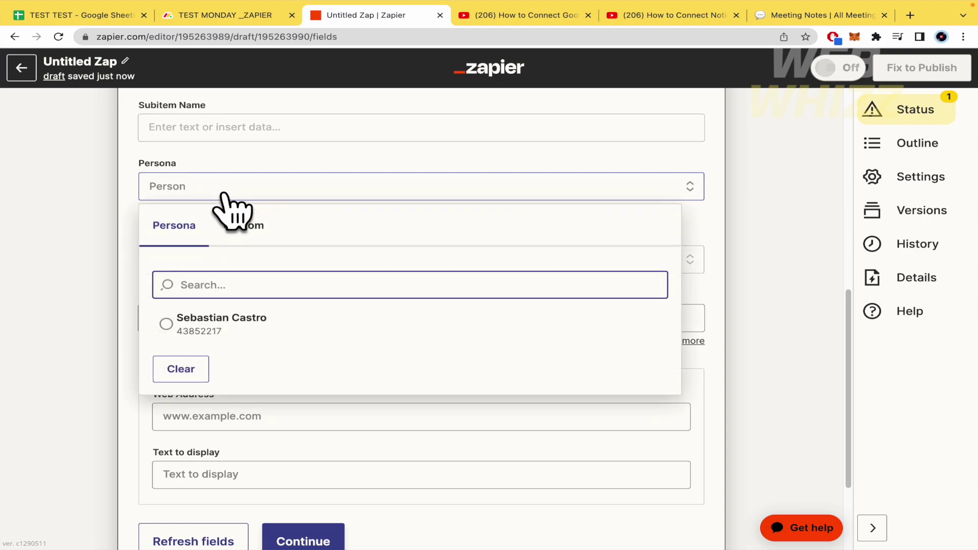
{"action": "left_click", "coordinate": [216, 15]}
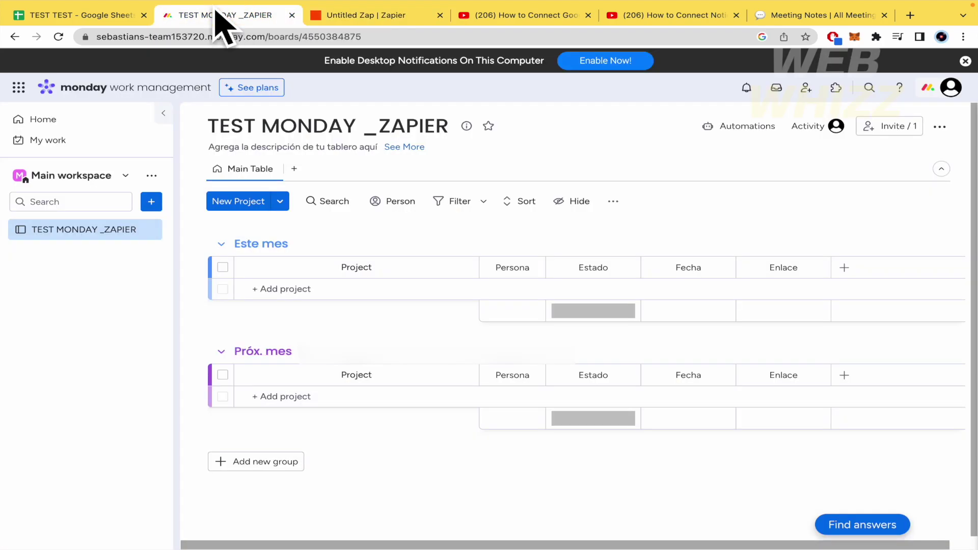
{"action": "left_click", "coordinate": [359, 21]}
{"action": "left_click", "coordinate": [176, 330]}
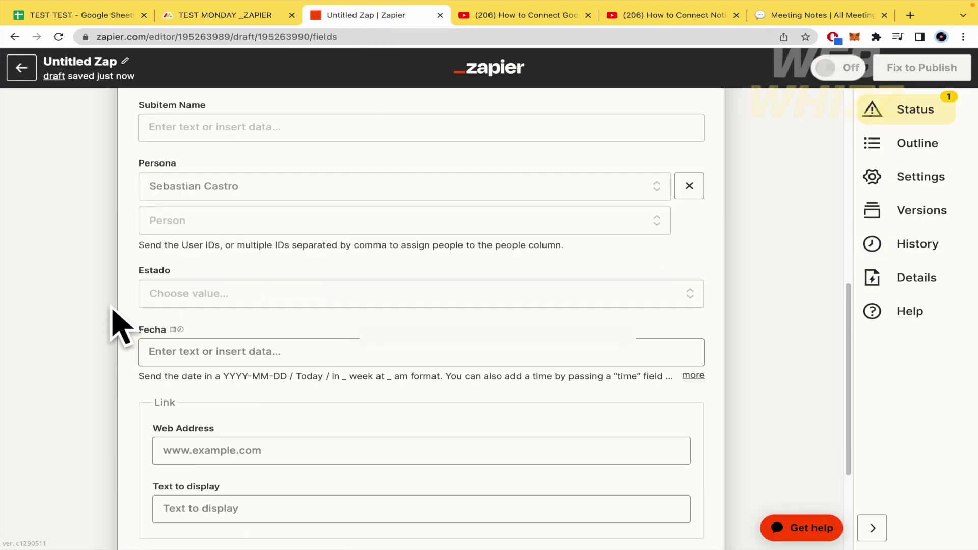
{"action": "left_click", "coordinate": [208, 221]}
{"action": "left_click", "coordinate": [306, 360]}
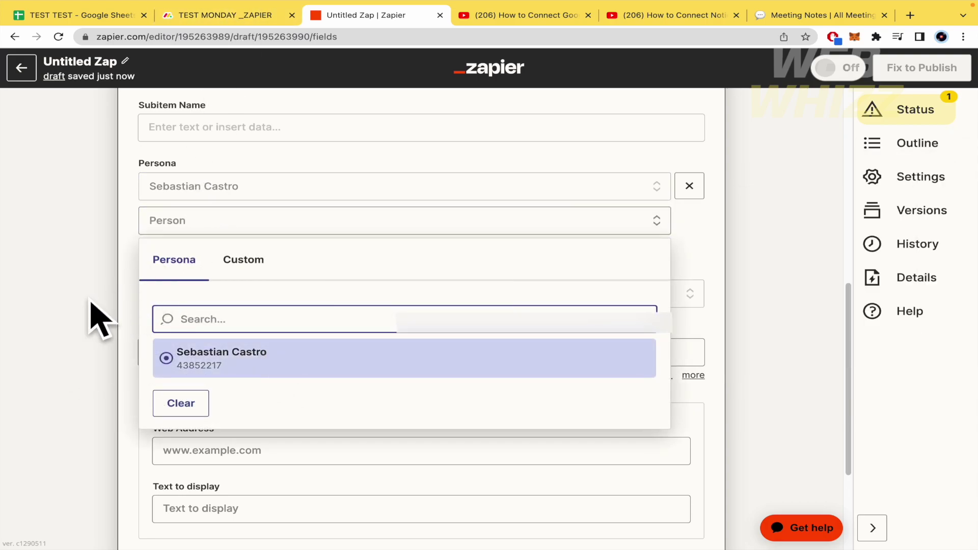
{"action": "left_click", "coordinate": [91, 306]}
{"action": "scroll", "coordinate": [87, 305], "scroll_direction": "down", "scroll_amount": 1}
Map STATUS into Estado as a custom value and DATE into Fecha.
{"action": "left_click", "coordinate": [236, 257]}
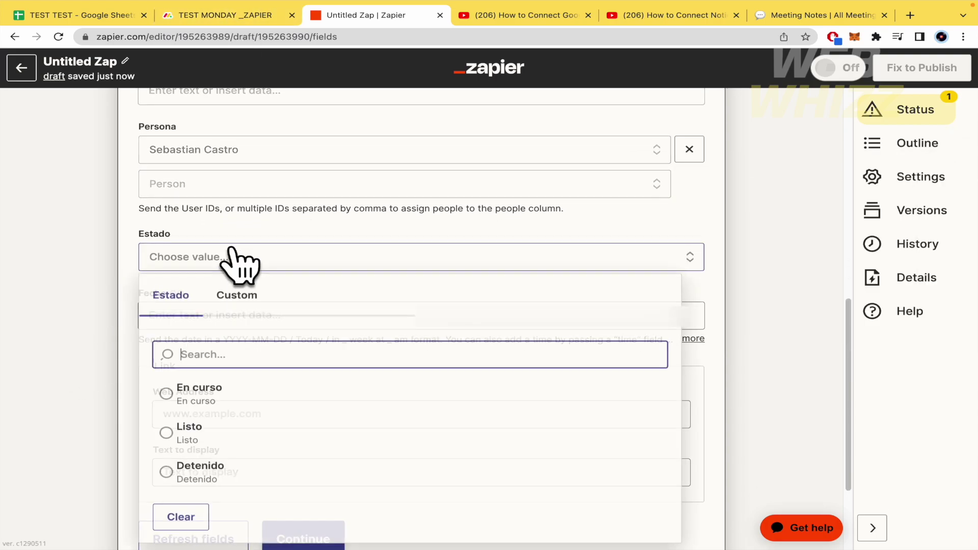
{"action": "left_click", "coordinate": [240, 300]}
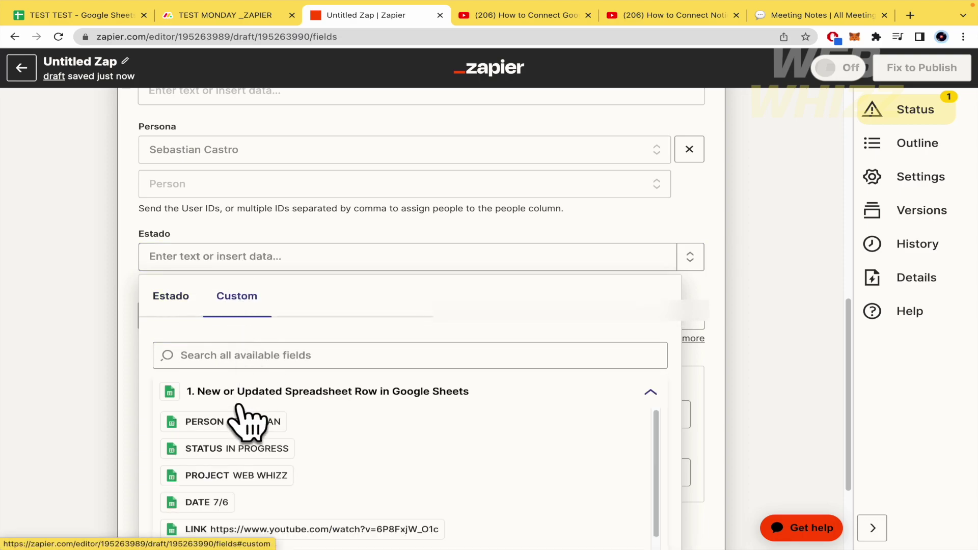
{"action": "scroll", "coordinate": [247, 420], "scroll_direction": "down", "scroll_amount": 2}
{"action": "left_click", "coordinate": [276, 364]}
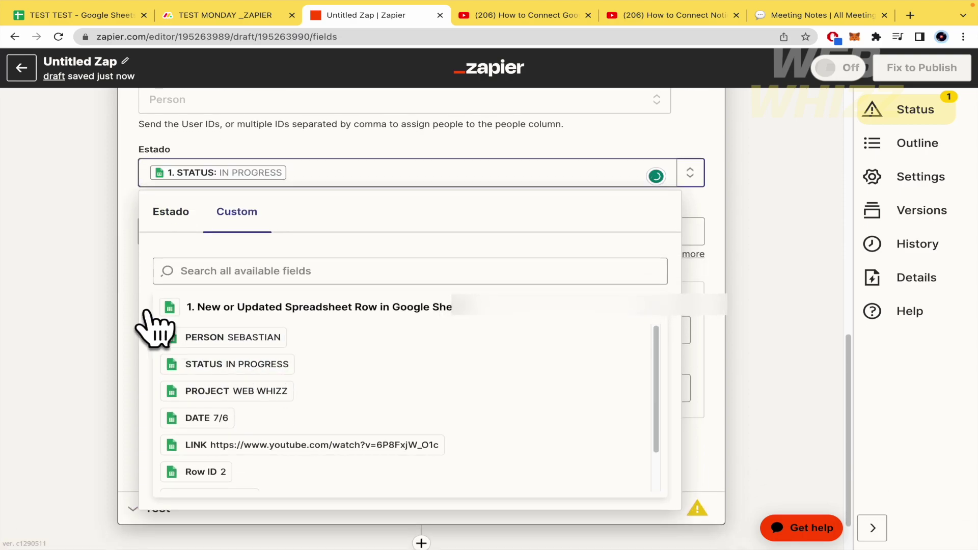
{"action": "left_click", "coordinate": [95, 305]}
{"action": "left_click", "coordinate": [218, 234]}
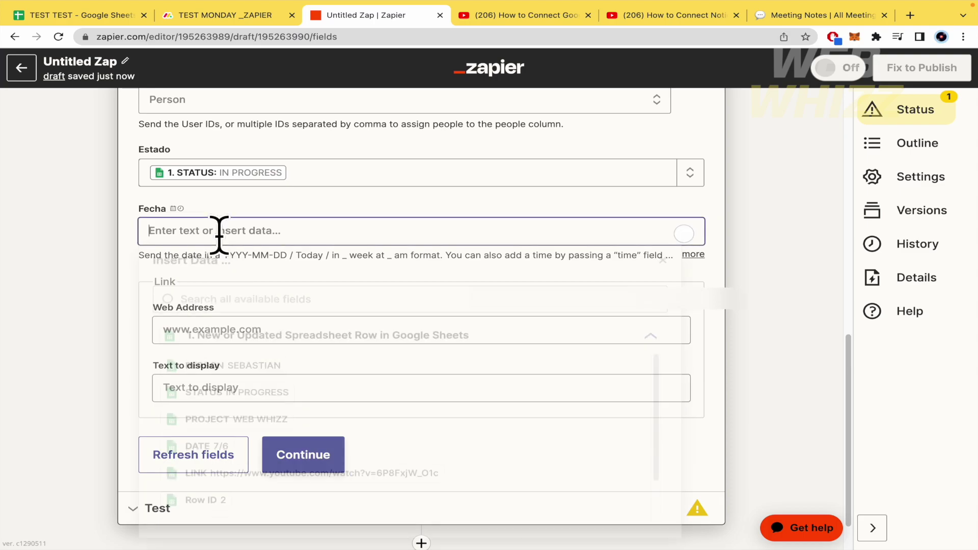
{"action": "left_click", "coordinate": [220, 452]}
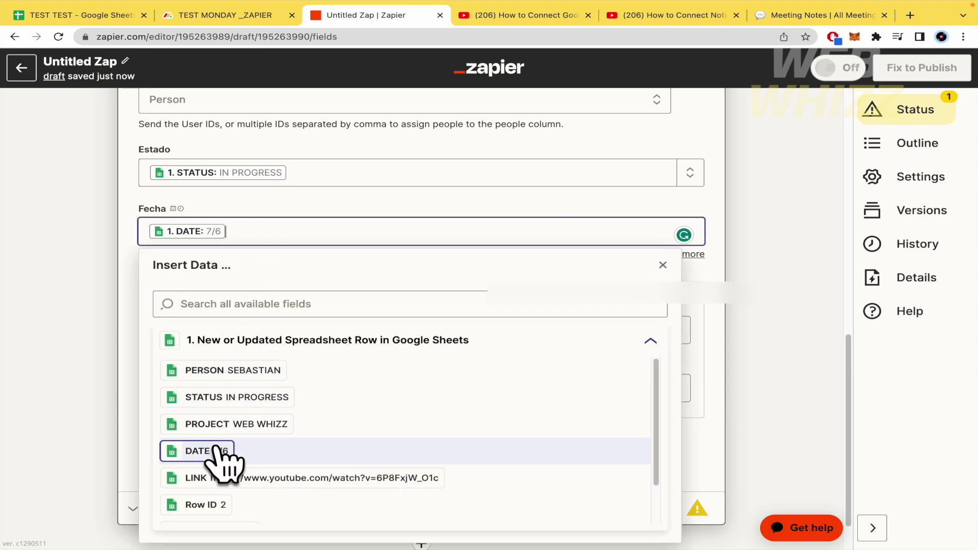
{"action": "left_click", "coordinate": [88, 16]}
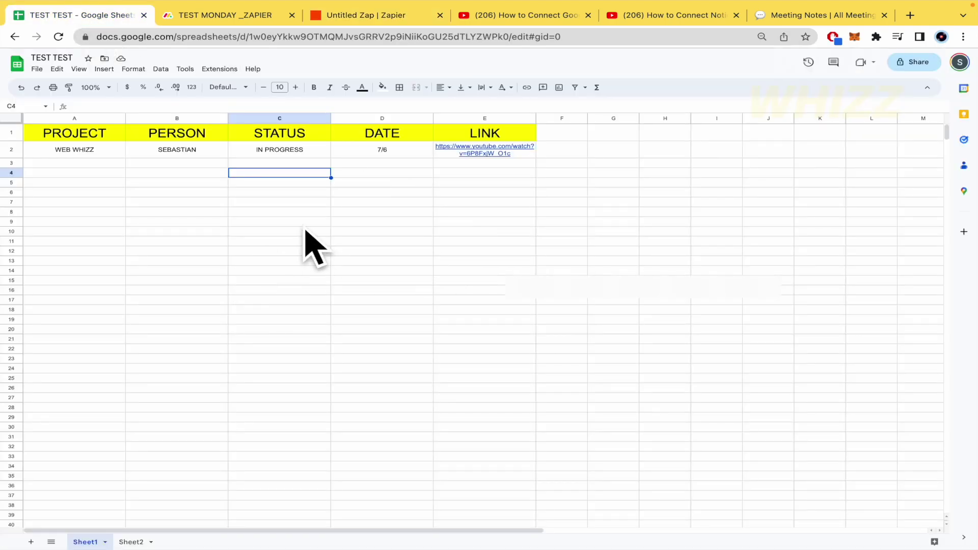
{"action": "left_click", "coordinate": [349, 17]}
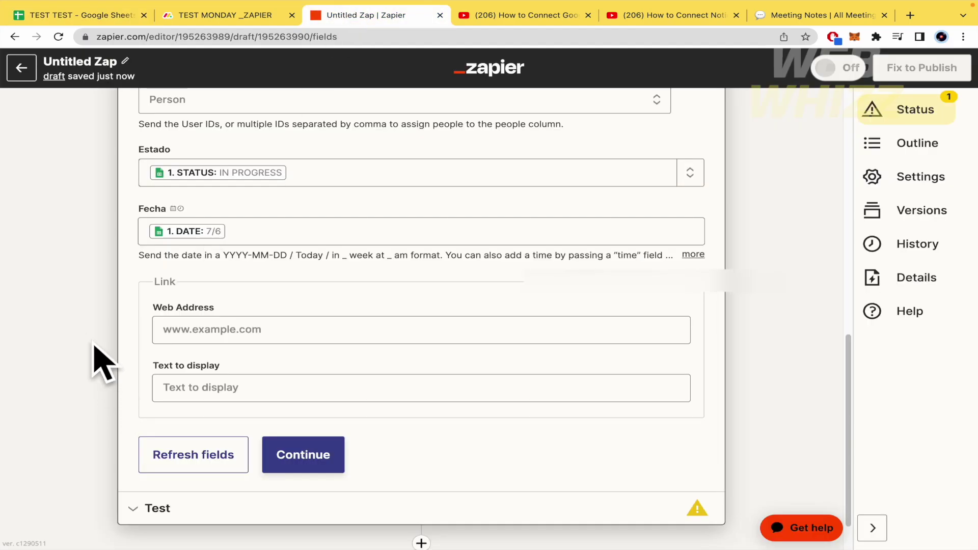
Map the sheet's LINK value into Web Address.
{"action": "left_click", "coordinate": [198, 337]}
{"action": "scroll", "coordinate": [229, 397], "scroll_direction": "down", "scroll_amount": 2}
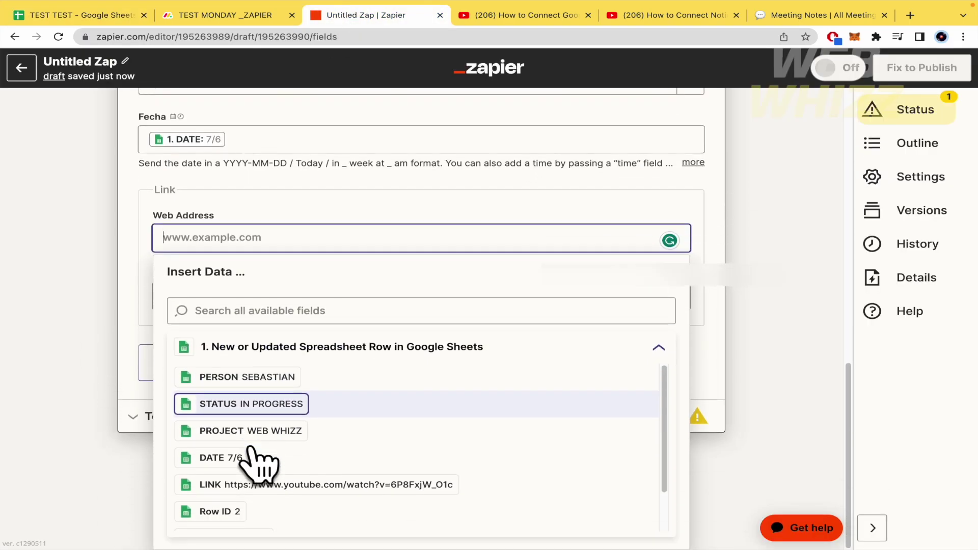
{"action": "left_click", "coordinate": [280, 487]}
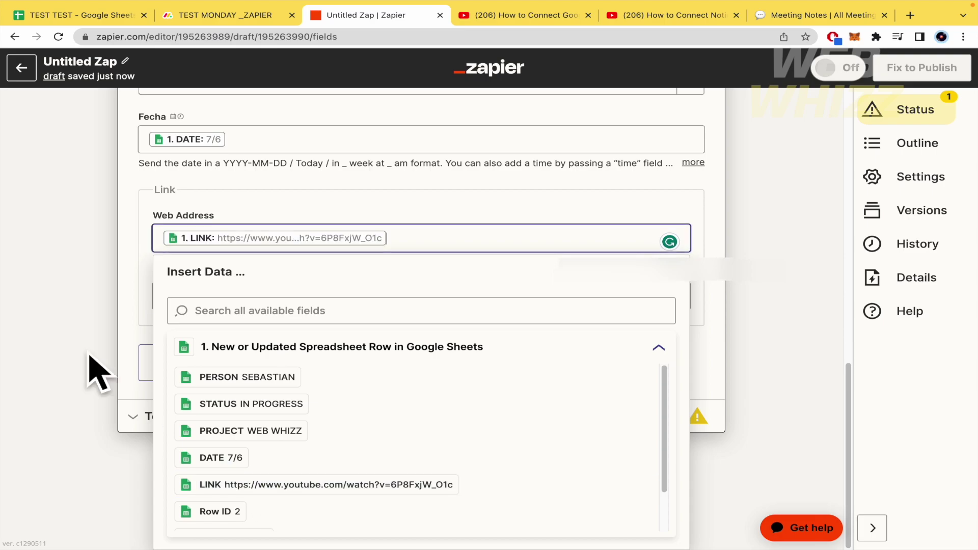
{"action": "scroll", "coordinate": [117, 306], "scroll_direction": "up", "scroll_amount": 3}
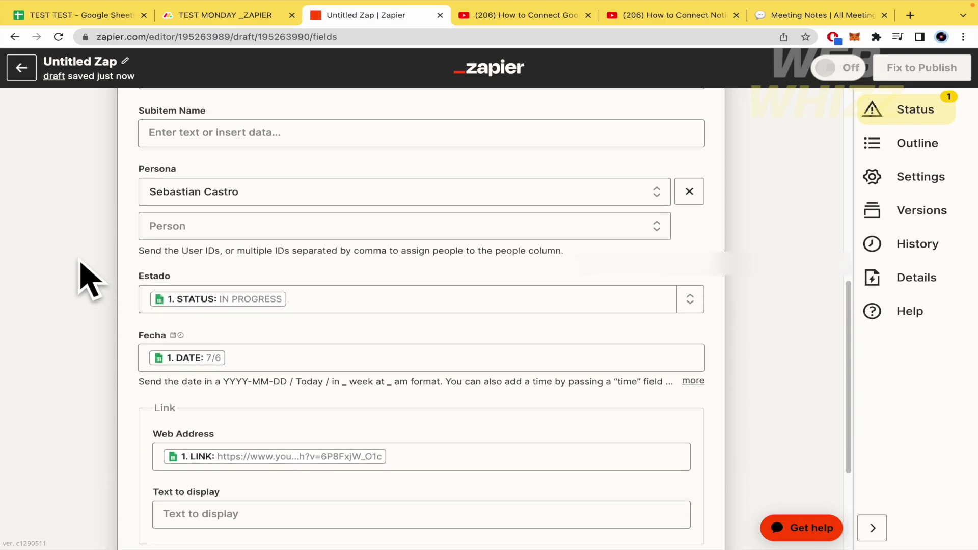
{"action": "left_click", "coordinate": [77, 15]}
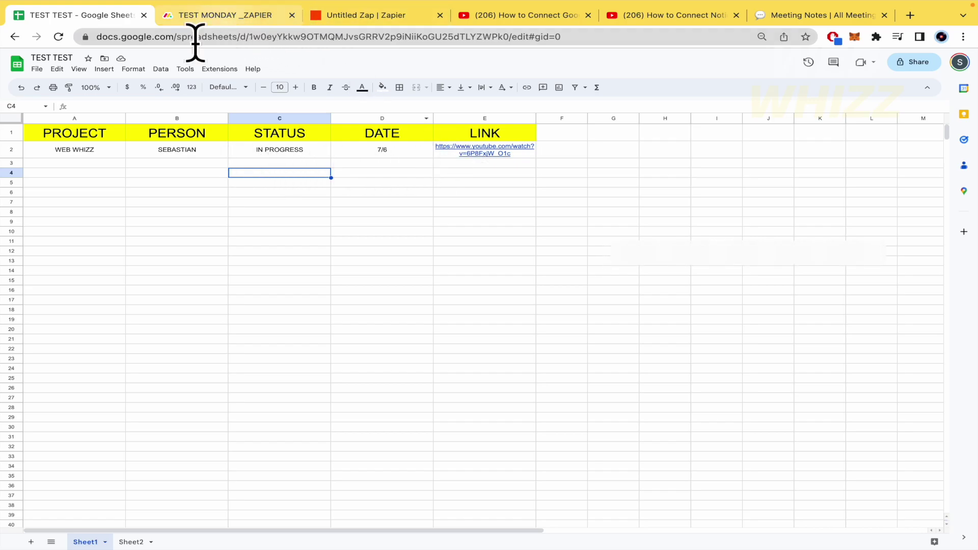
{"action": "left_click", "coordinate": [374, 15]}
Map the sheet's PROJECT value into Subitem Name.
{"action": "scroll", "coordinate": [158, 311], "scroll_direction": "up", "scroll_amount": 3}
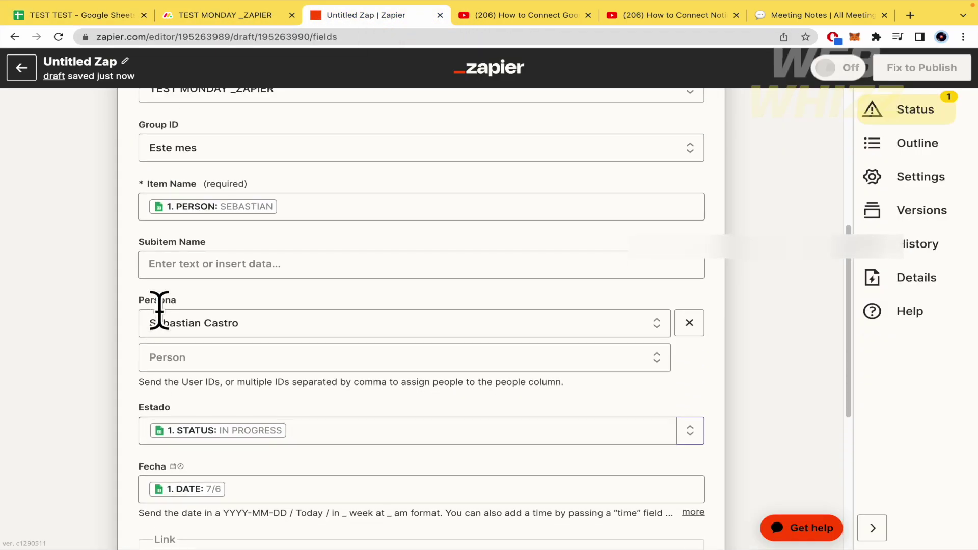
{"action": "left_click", "coordinate": [231, 279]}
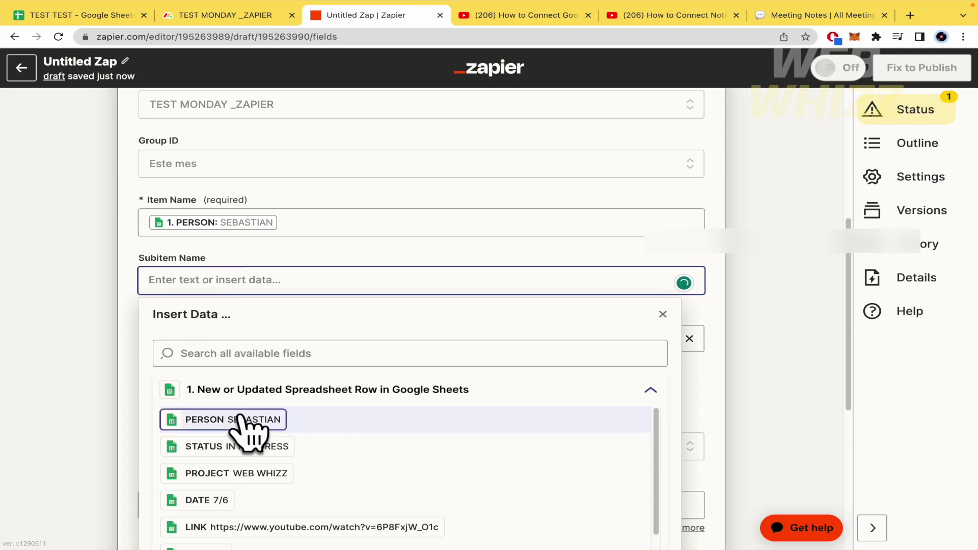
{"action": "scroll", "coordinate": [246, 428], "scroll_direction": "down", "scroll_amount": 2}
{"action": "scroll", "coordinate": [251, 433], "scroll_direction": "up", "scroll_amount": 1}
{"action": "left_click", "coordinate": [234, 444]}
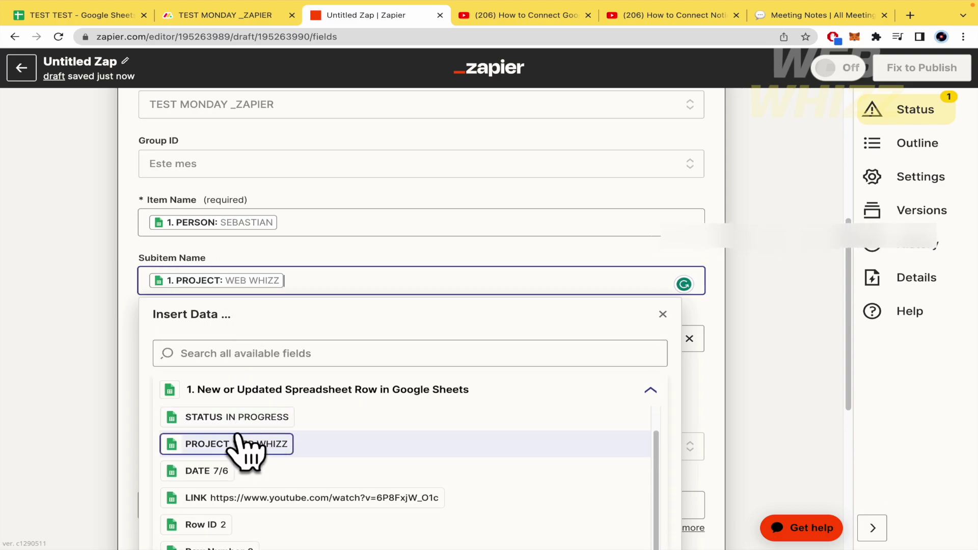
{"action": "scroll", "coordinate": [91, 395], "scroll_direction": "down", "scroll_amount": 7}
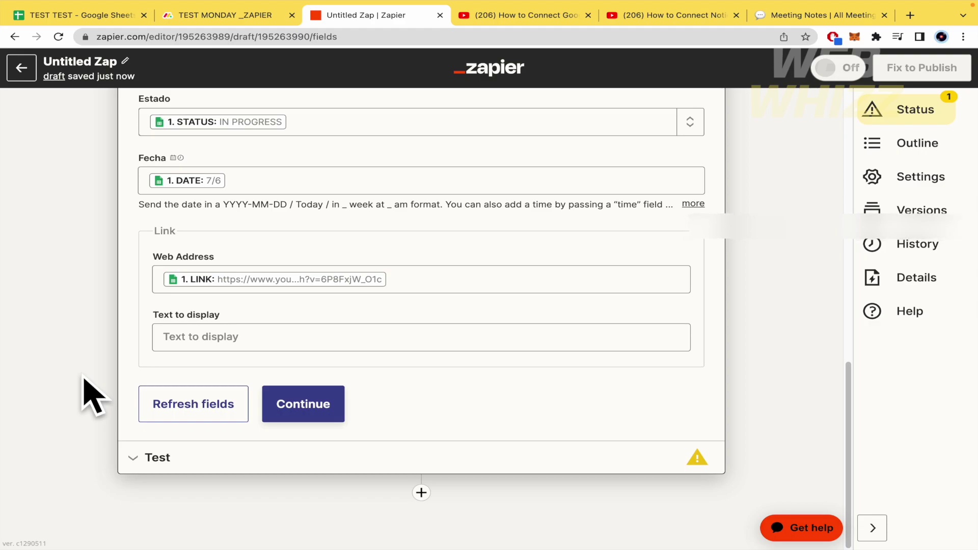
Test the action to create an IN PROGRESS item dated Jul 6 in Este mes, then publish.
{"action": "left_click", "coordinate": [314, 408]}
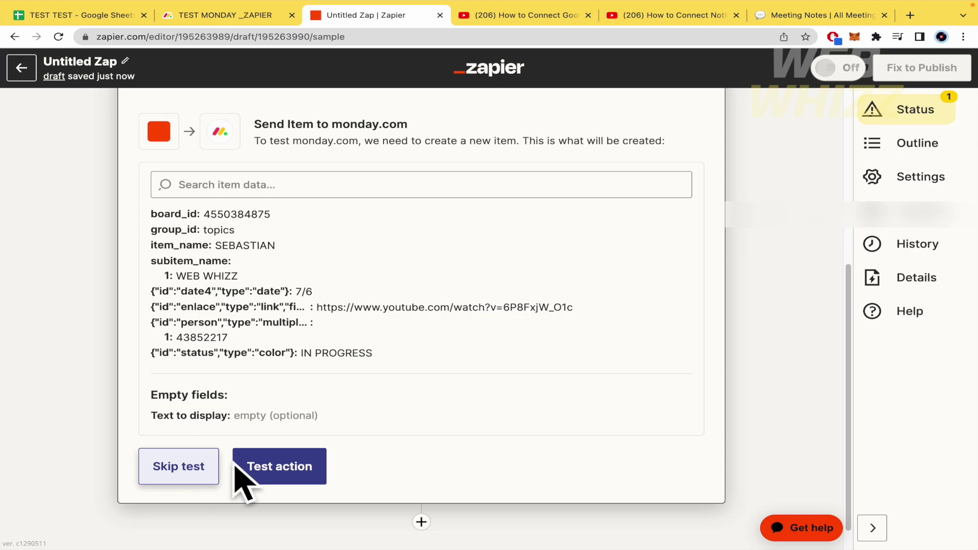
{"action": "left_click", "coordinate": [265, 477]}
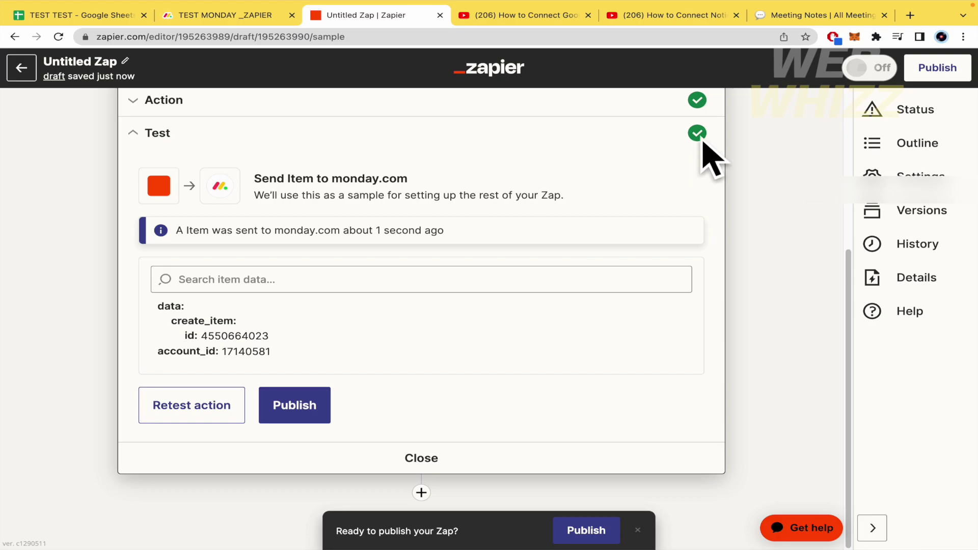
{"action": "left_click", "coordinate": [295, 405]}
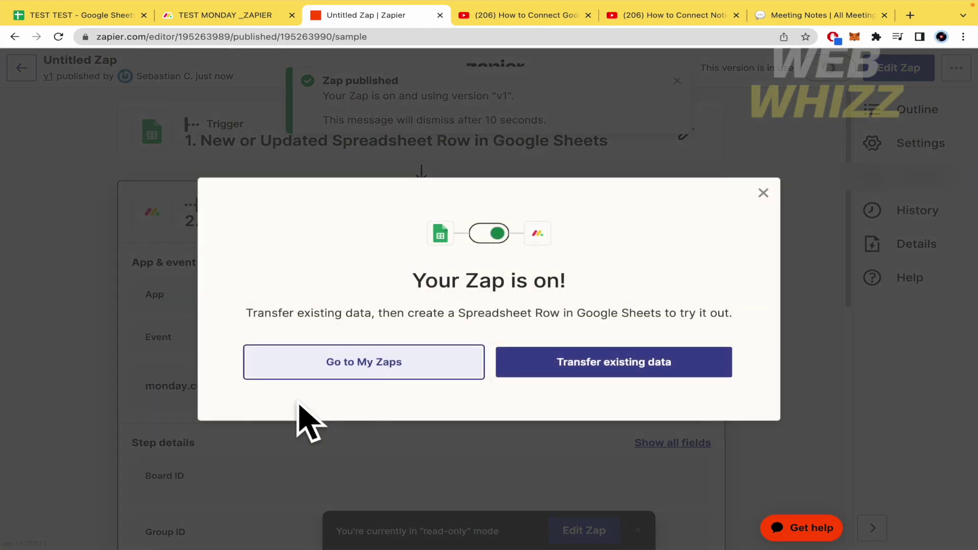
{"action": "left_click", "coordinate": [760, 196]}
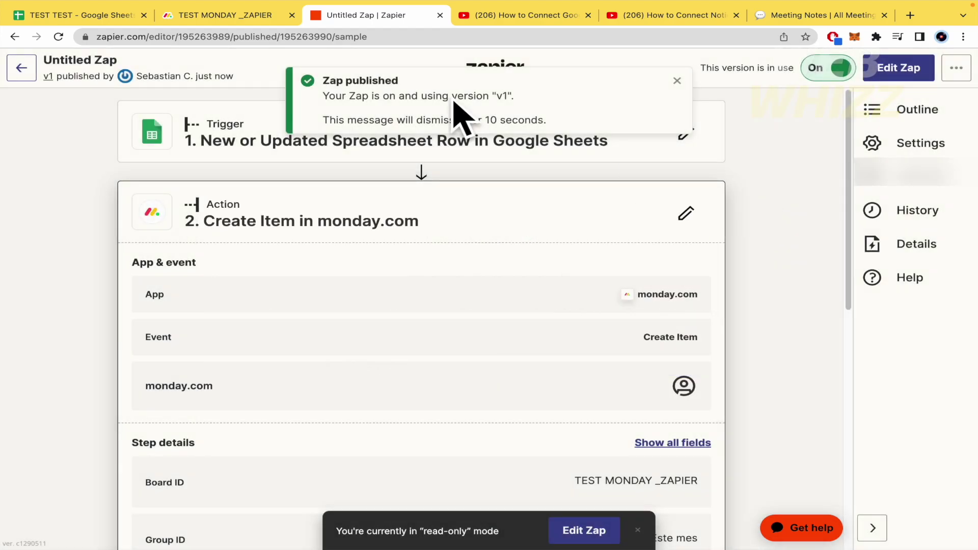
{"action": "left_click", "coordinate": [247, 14]}
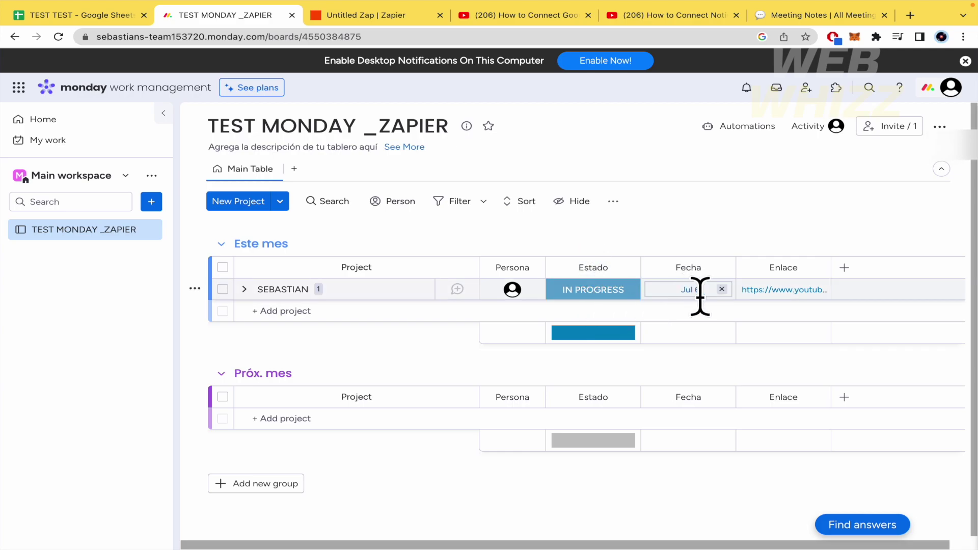
{"action": "mouse_move", "coordinate": [954, 15]}
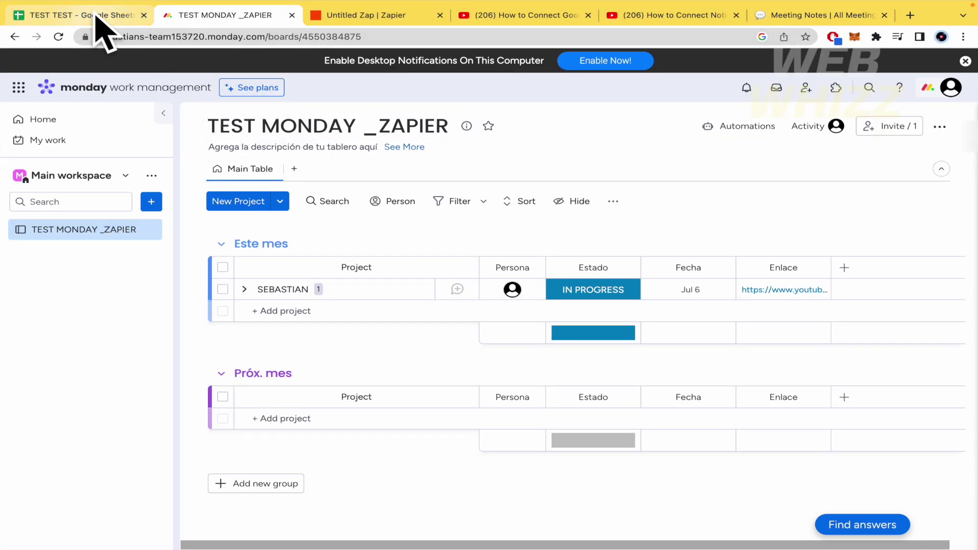
{"action": "left_click", "coordinate": [96, 17]}
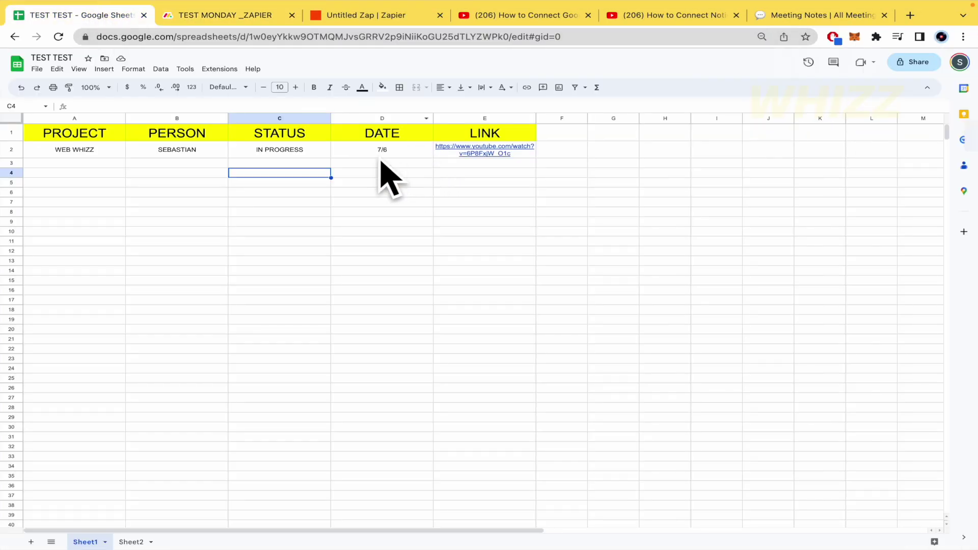
{"action": "left_click", "coordinate": [386, 153]}
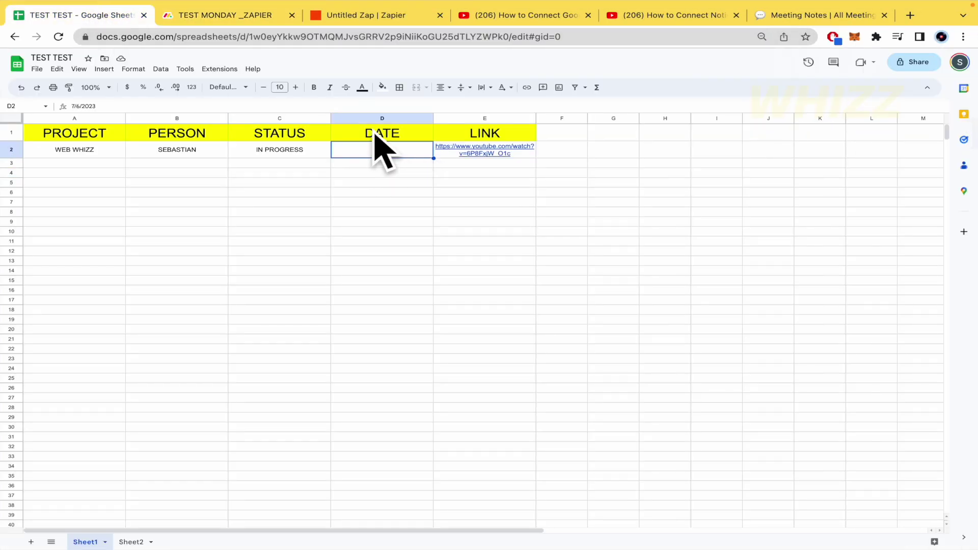
{"action": "left_click", "coordinate": [244, 15]}
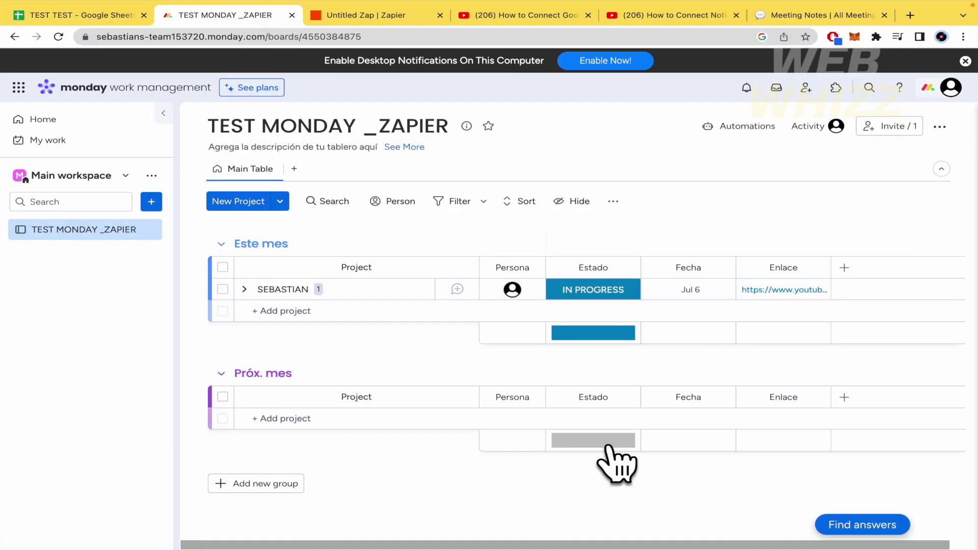
{"action": "left_click", "coordinate": [45, 15]}
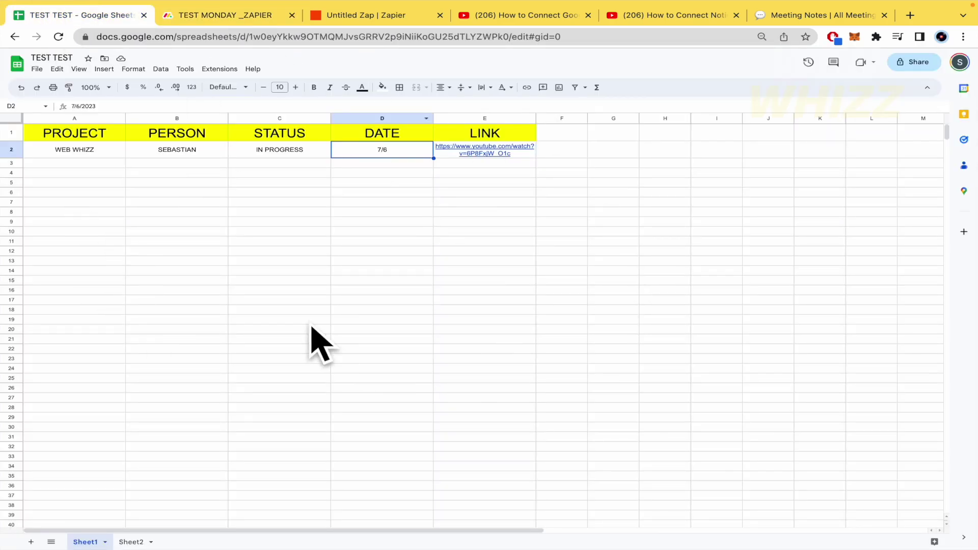
{"action": "left_click", "coordinate": [246, 15]}
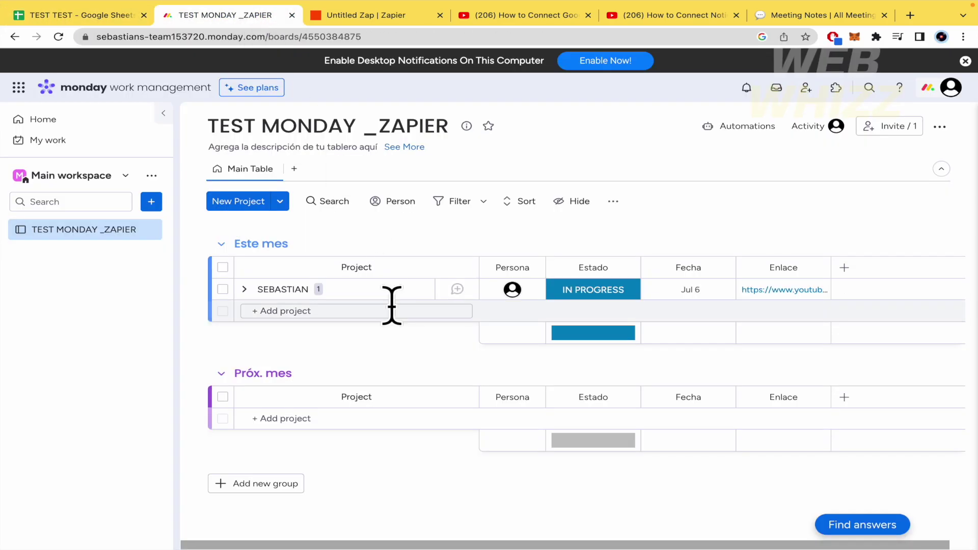
{"action": "left_click", "coordinate": [356, 16]}
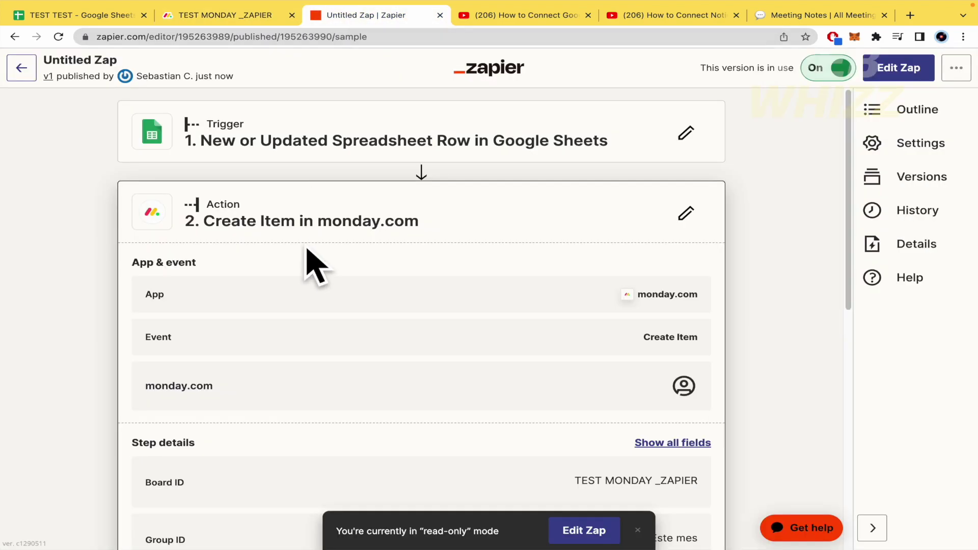
Edit the monday.com action so Item Name holds PROJECT after PERSON.
{"action": "scroll", "coordinate": [307, 250], "scroll_direction": "down", "scroll_amount": 9}
{"action": "scroll", "coordinate": [307, 249], "scroll_direction": "down", "scroll_amount": 1}
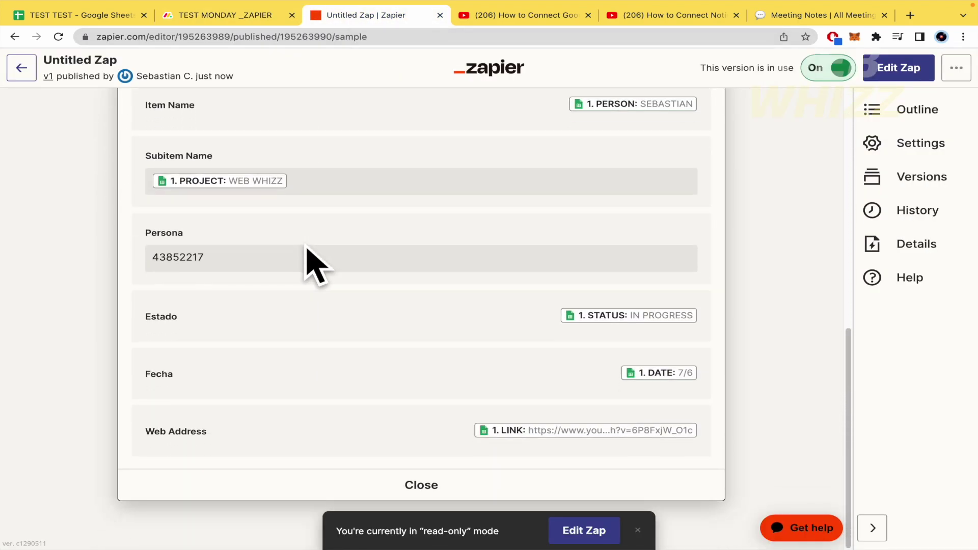
{"action": "scroll", "coordinate": [306, 250], "scroll_direction": "up", "scroll_amount": 10}
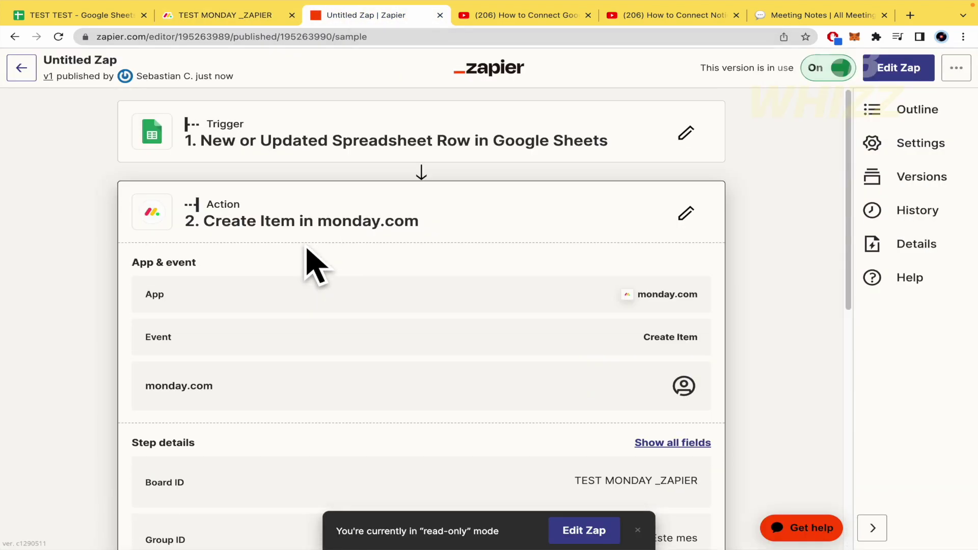
{"action": "left_click", "coordinate": [686, 213]}
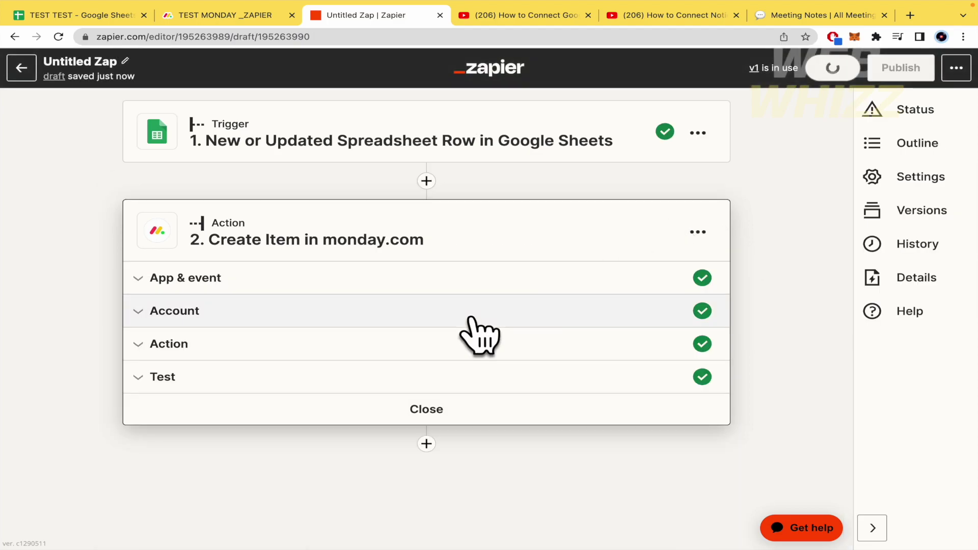
{"action": "left_click", "coordinate": [380, 344]}
{"action": "scroll", "coordinate": [382, 349], "scroll_direction": "down", "scroll_amount": 3}
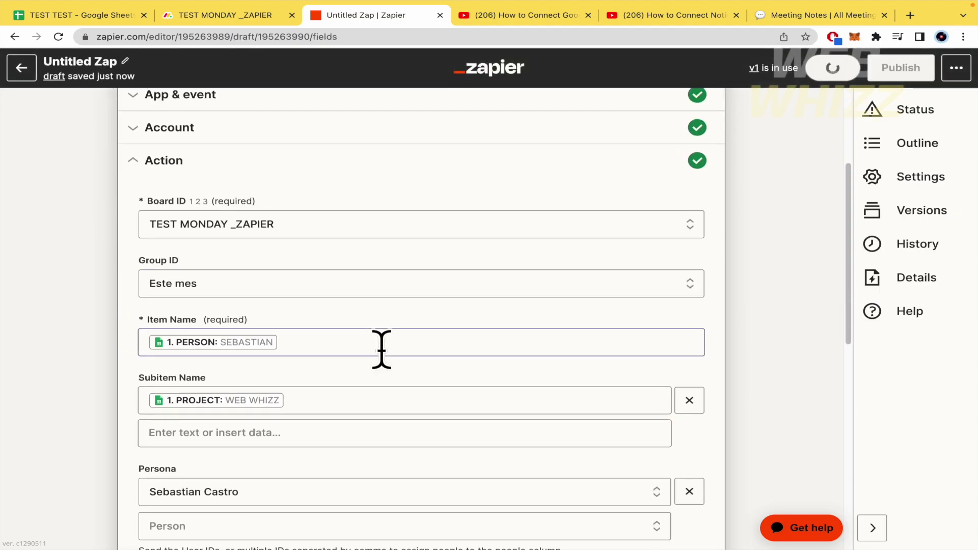
{"action": "left_click", "coordinate": [214, 15]}
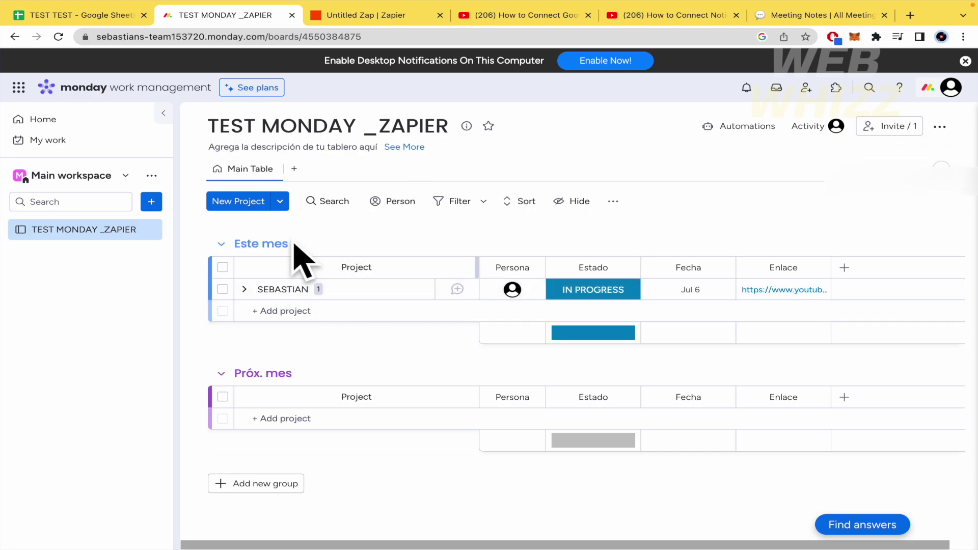
{"action": "left_click", "coordinate": [405, 16]}
{"action": "scroll", "coordinate": [363, 278], "scroll_direction": "down", "scroll_amount": 2}
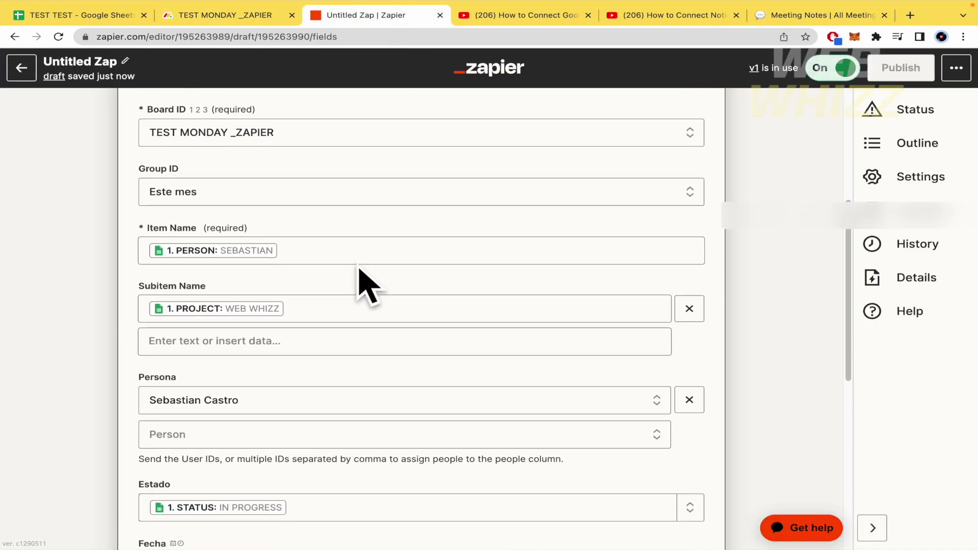
{"action": "left_click", "coordinate": [343, 241]}
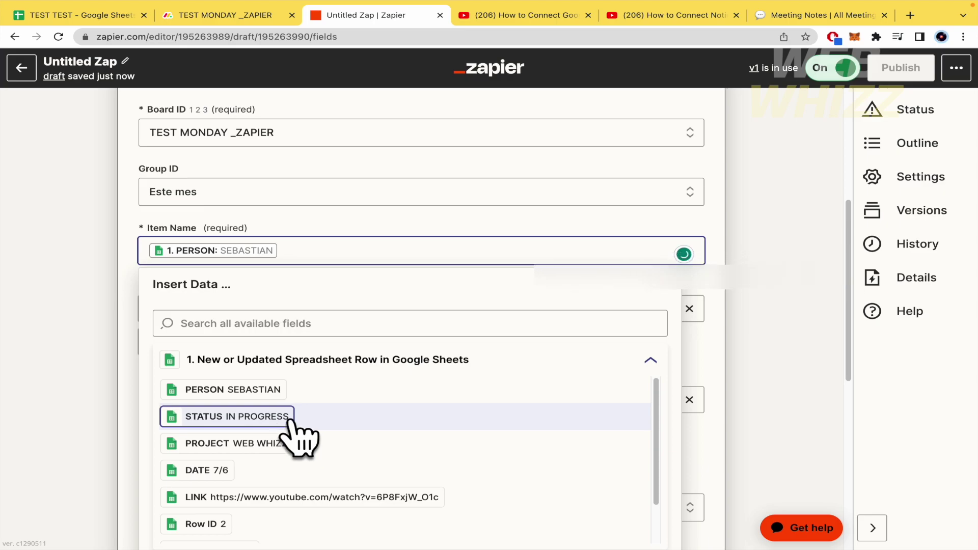
{"action": "left_click", "coordinate": [277, 444]}
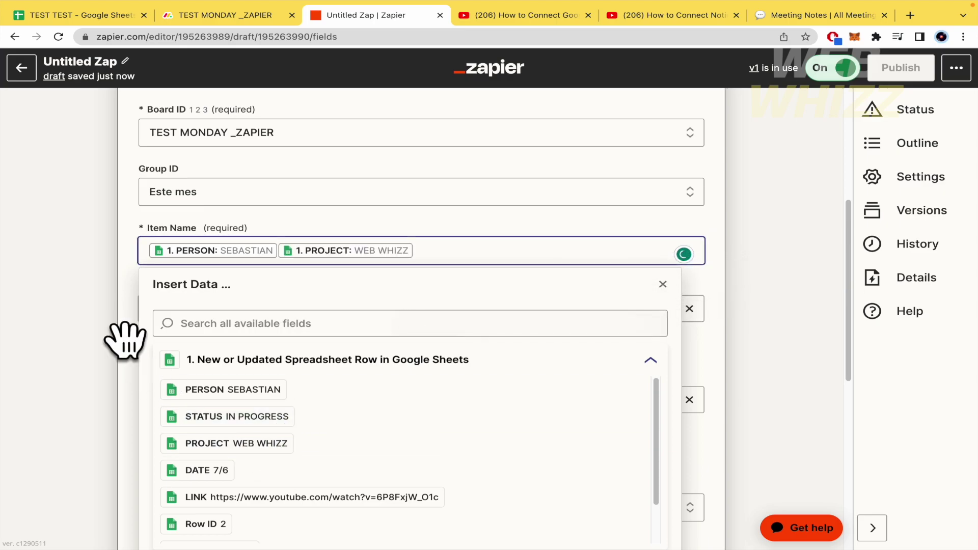
{"action": "left_click", "coordinate": [66, 306]}
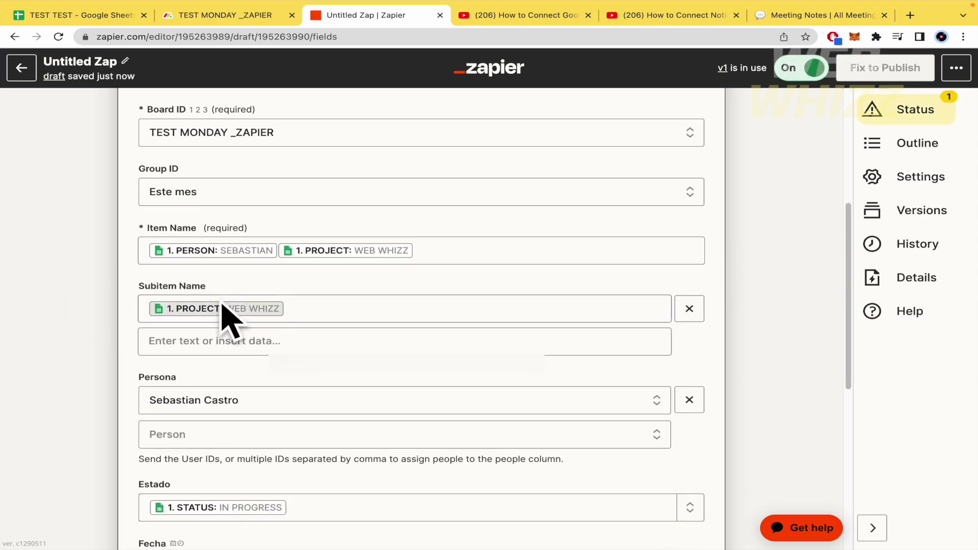
{"action": "scroll", "coordinate": [131, 350], "scroll_direction": "down", "scroll_amount": 8}
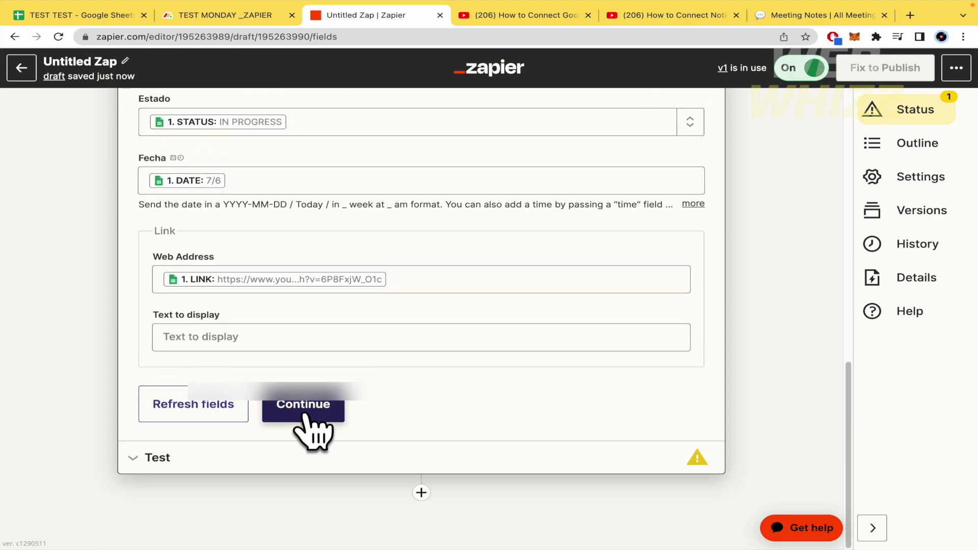
Retest the edited action to create a second PERSON+PROJECT item, then view it on the monday.com board.
{"action": "left_click", "coordinate": [232, 18]}
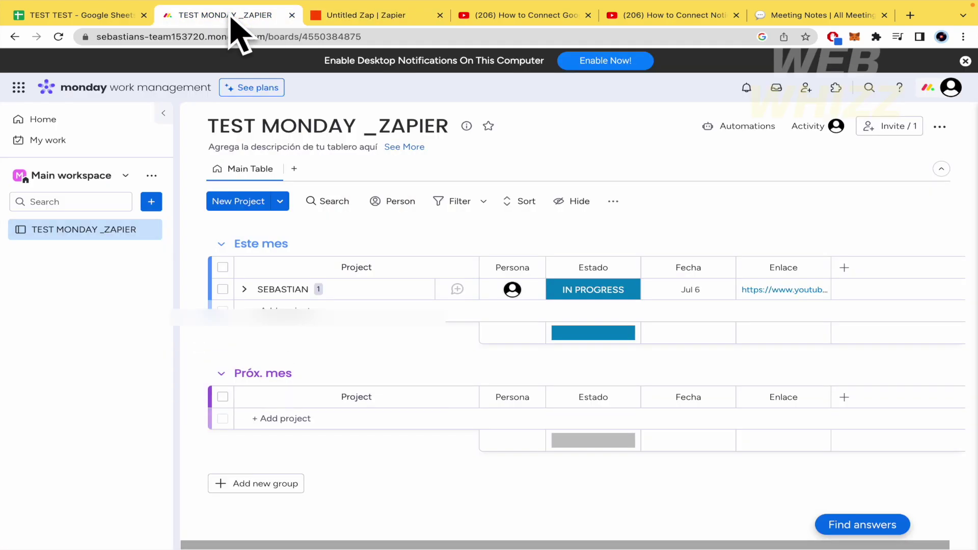
{"action": "left_click", "coordinate": [350, 18]}
{"action": "left_click", "coordinate": [327, 420]}
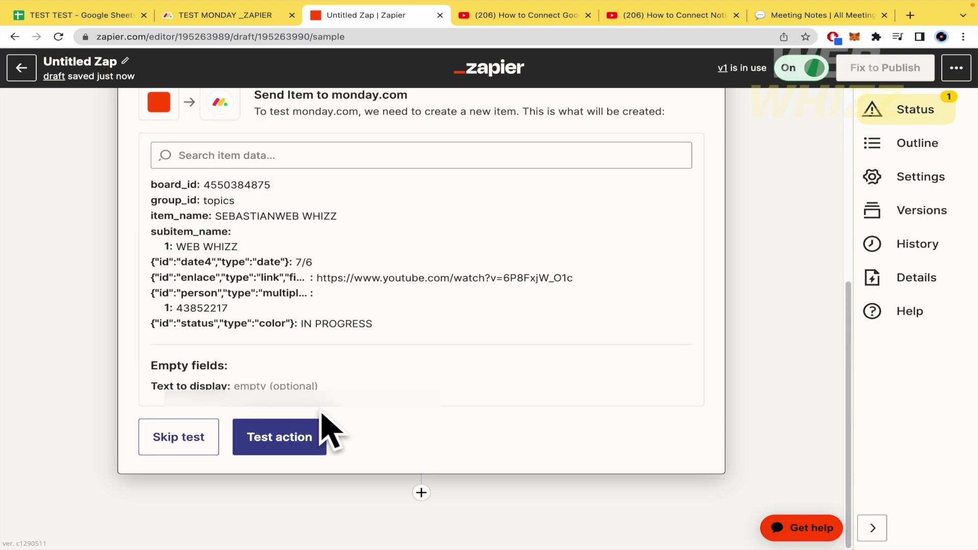
{"action": "left_click", "coordinate": [283, 443]}
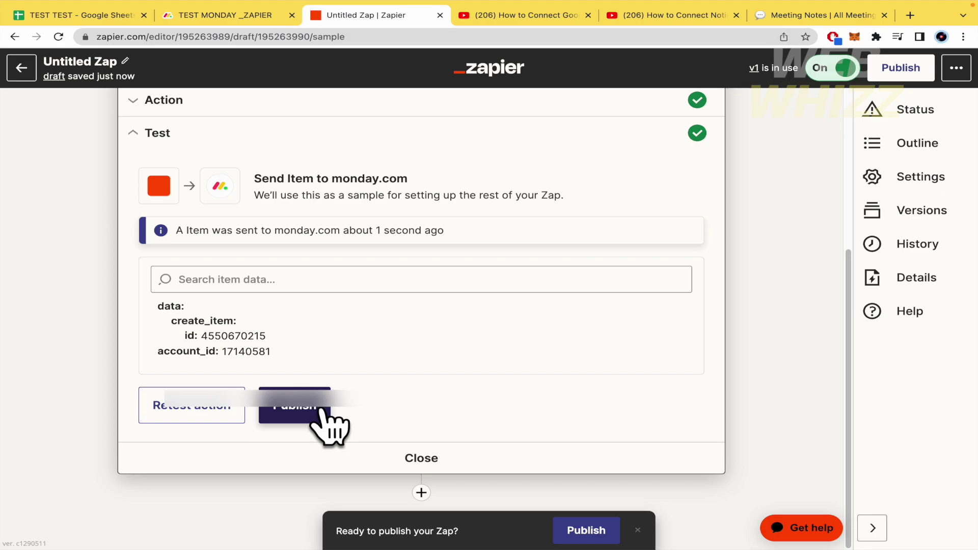
{"action": "left_click", "coordinate": [322, 412]}
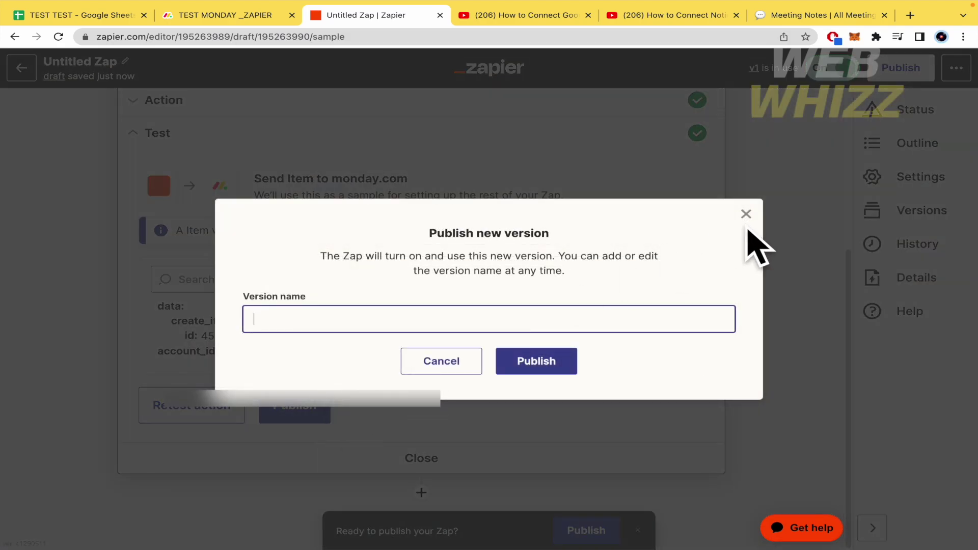
{"action": "left_click", "coordinate": [744, 212]}
{"action": "left_click", "coordinate": [256, 14]}
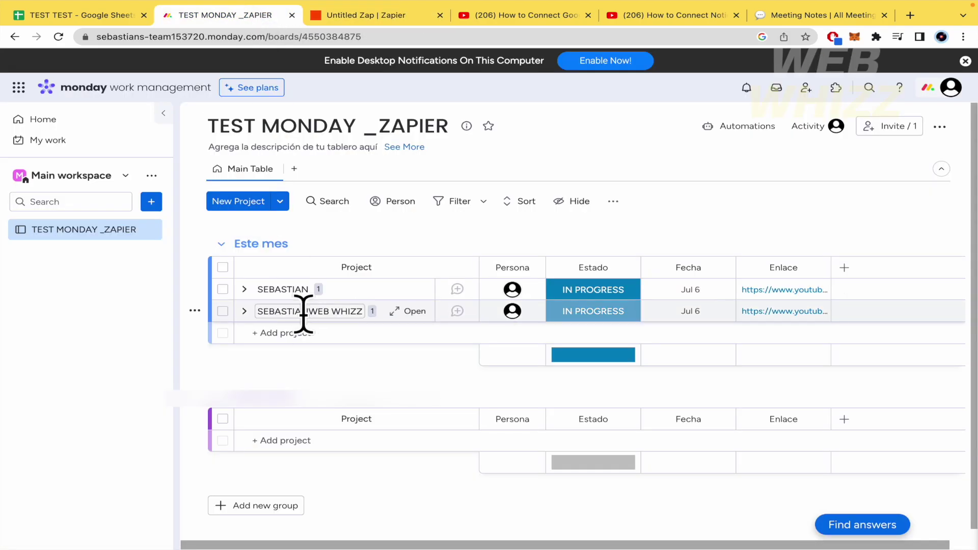
{"action": "left_click", "coordinate": [59, 37]}
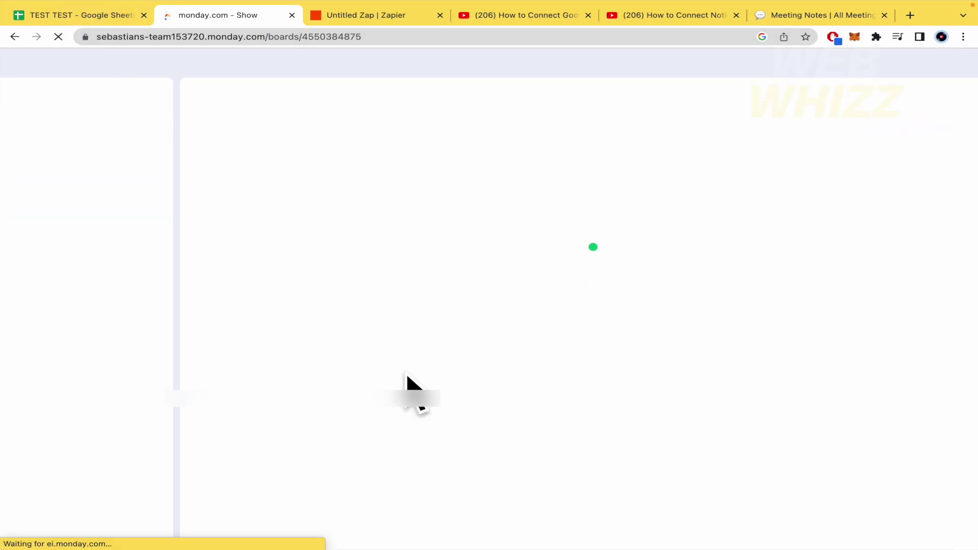